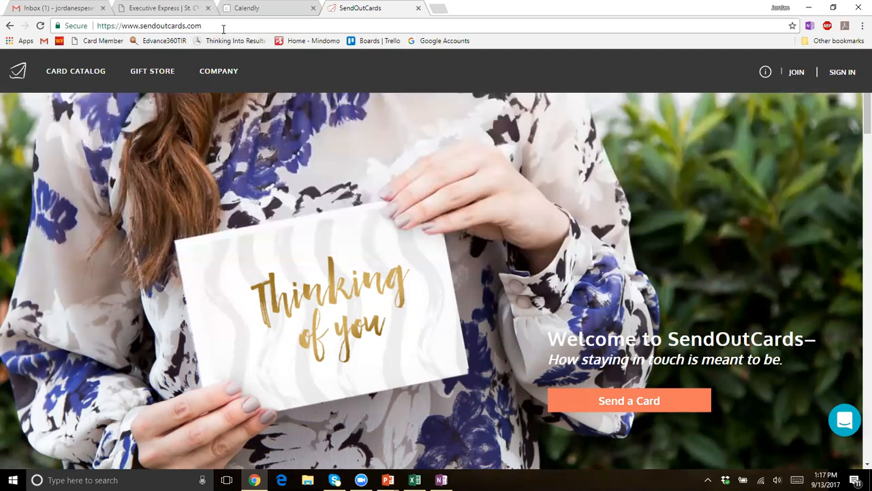
Sign in to the SendOutCards account with the saved username and password.
{"action": "left_click_drag", "start_coordinate": [223, 29], "coordinate": [133, 30]}
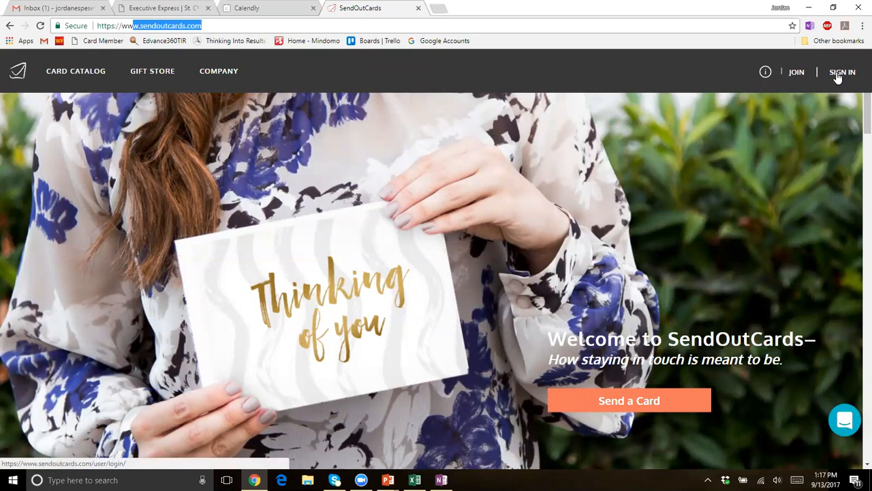
{"action": "left_click", "coordinate": [839, 74]}
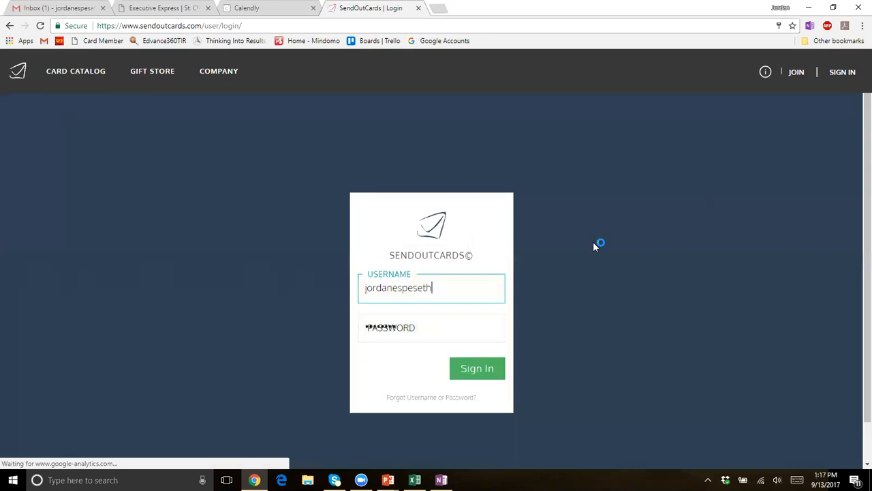
{"action": "left_click_drag", "start_coordinate": [450, 296], "coordinate": [335, 293]}
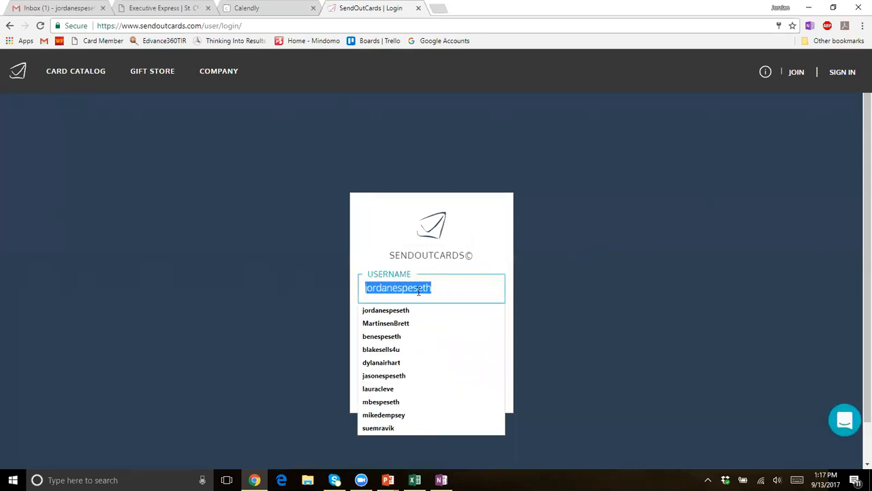
{"action": "left_click", "coordinate": [544, 270]}
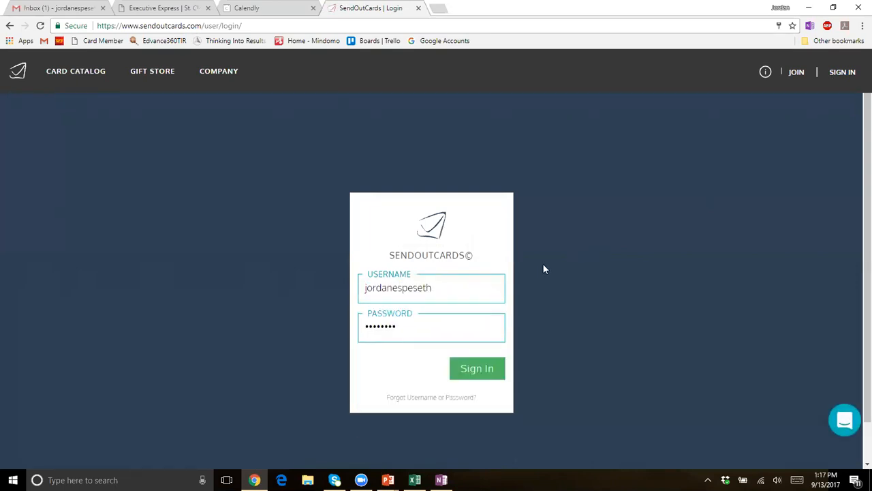
{"action": "left_click", "coordinate": [500, 373]}
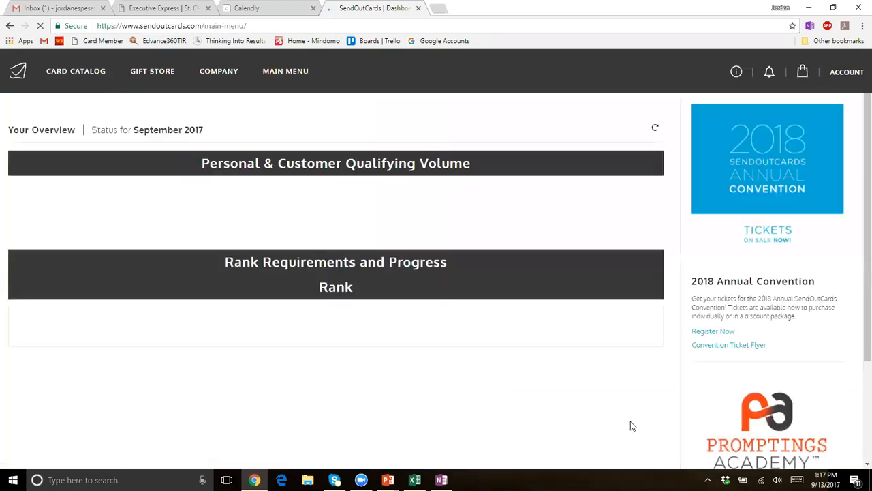
Open the card catalog and look through the Expressions and Birthdays categories.
{"action": "left_click", "coordinate": [60, 74]}
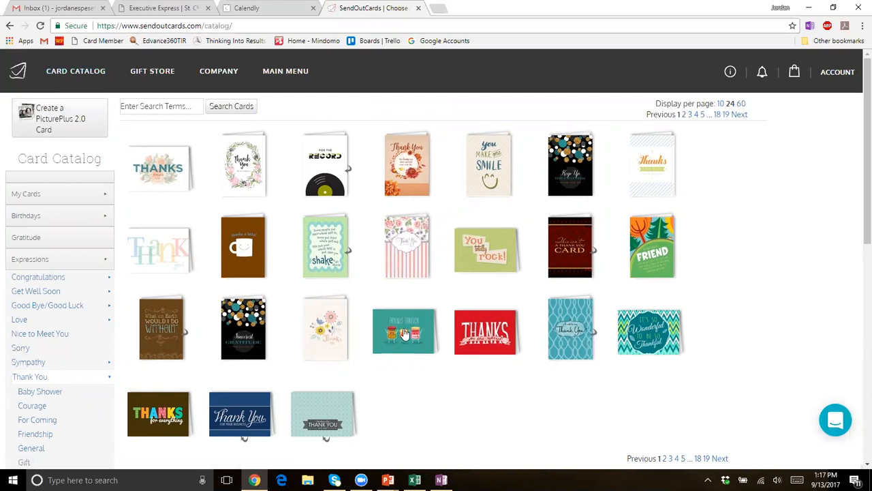
{"action": "scroll", "coordinate": [857, 203], "scroll_direction": "down", "scroll_amount": 1}
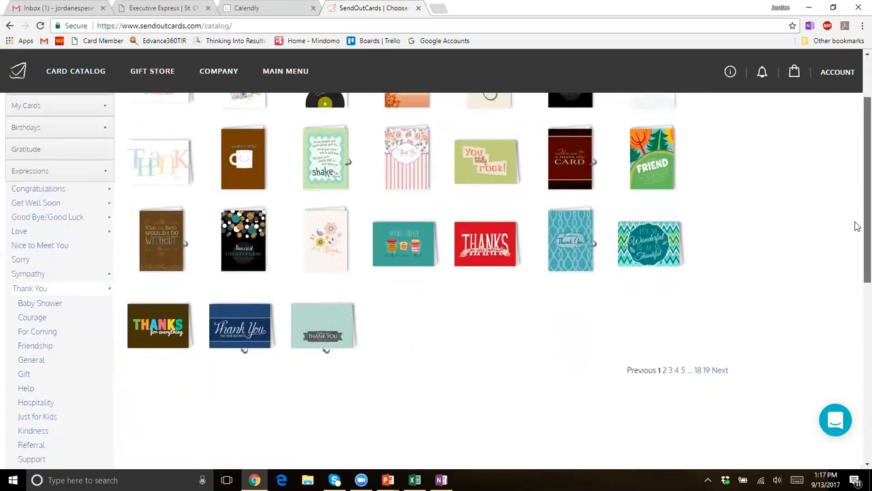
{"action": "left_click", "coordinate": [63, 172]}
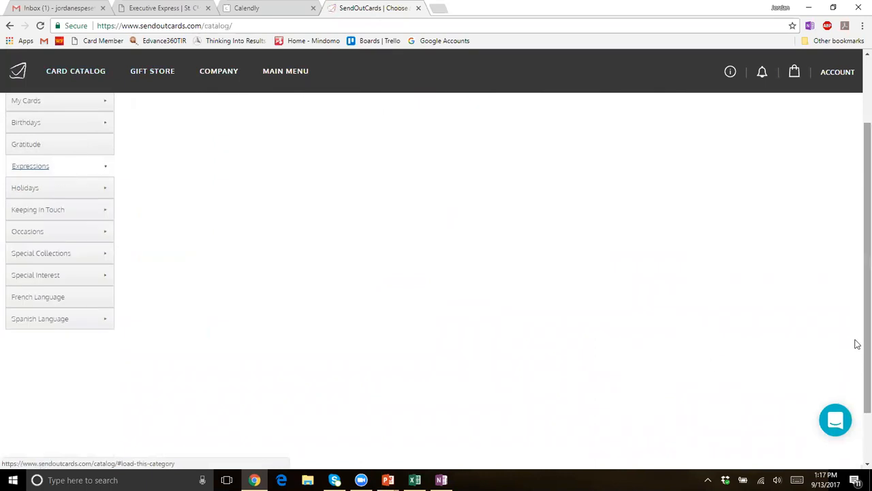
{"action": "scroll", "coordinate": [856, 337], "scroll_direction": "up", "scroll_amount": 1}
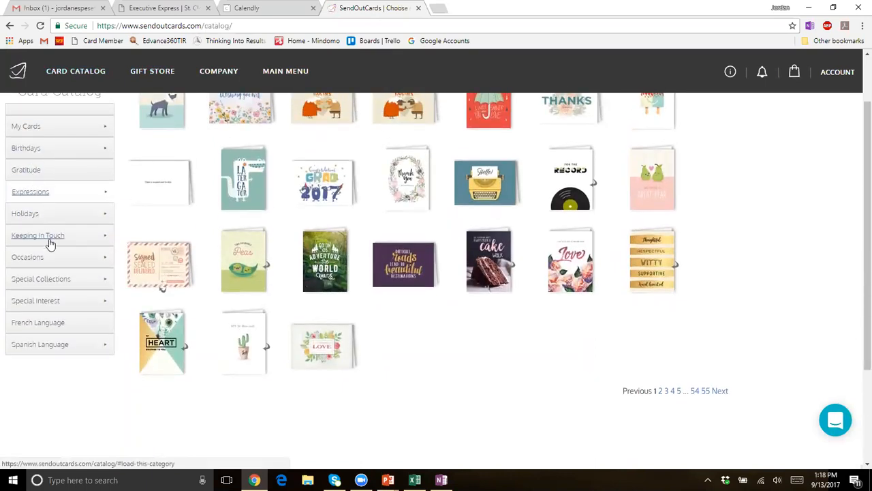
{"action": "left_click", "coordinate": [73, 149]}
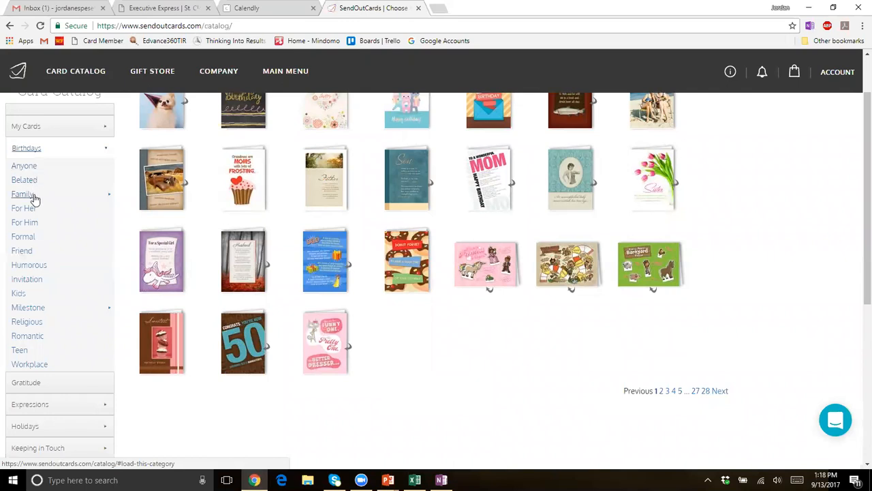
{"action": "left_click", "coordinate": [72, 156]}
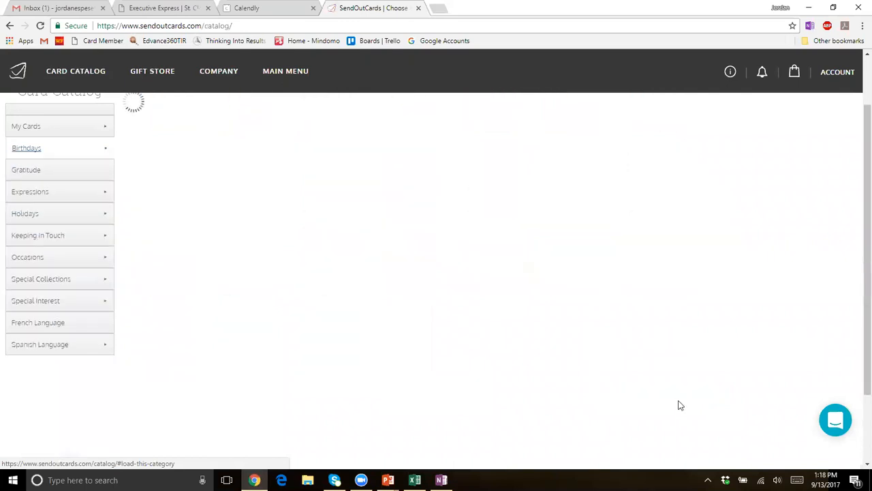
{"action": "scroll", "coordinate": [852, 297], "scroll_direction": "up", "scroll_amount": 2}
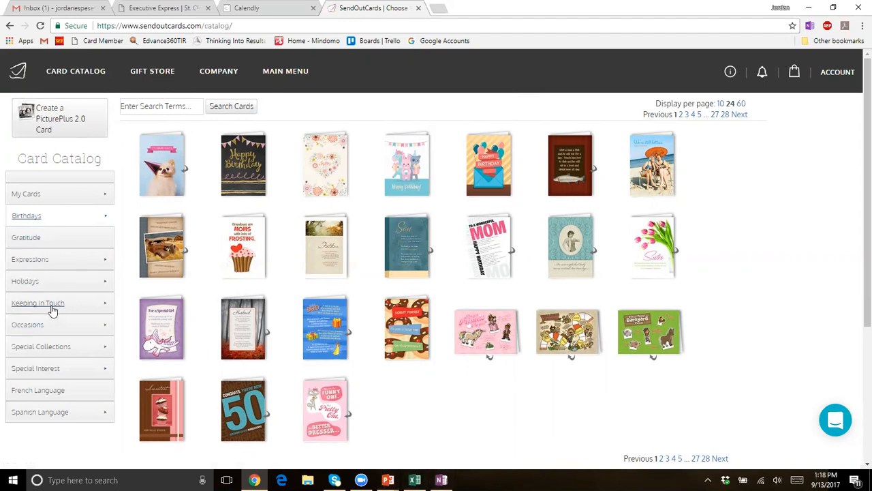
Choose the "thanks a latte!" mug card from the Gratitude category and create it as a 5" x 7" 2 Panel Card.
{"action": "left_click", "coordinate": [57, 245]}
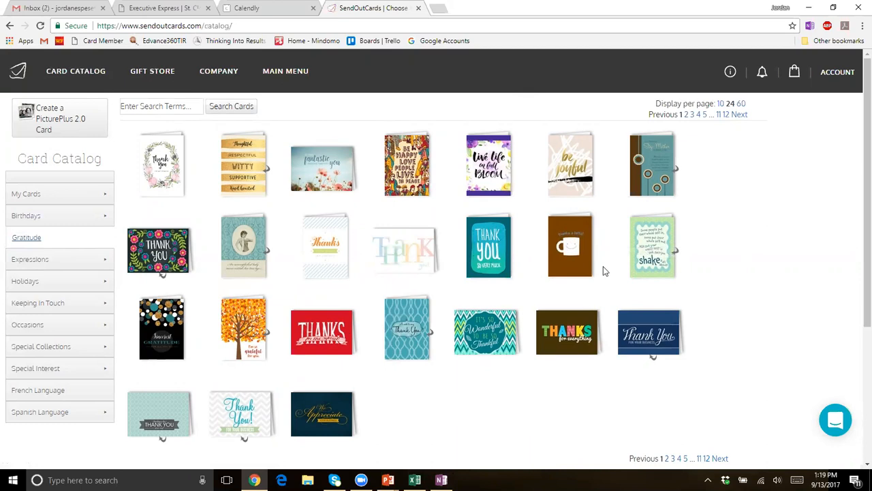
{"action": "left_click", "coordinate": [566, 242]}
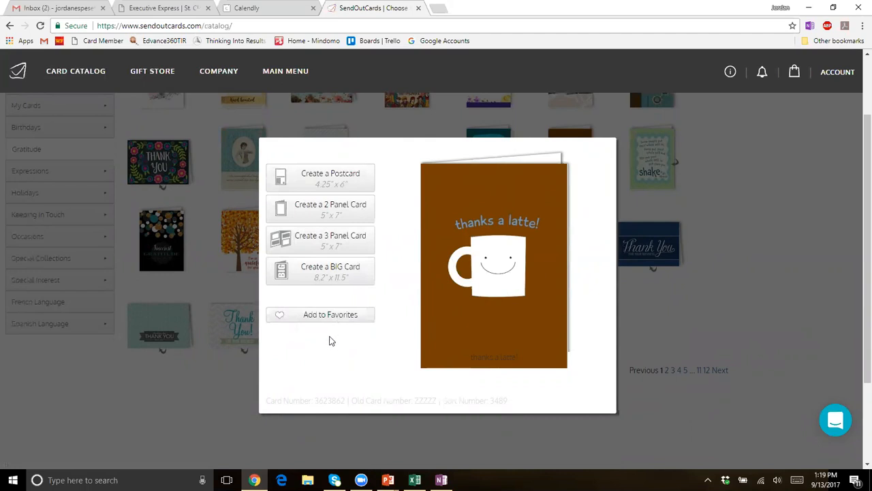
{"action": "left_click", "coordinate": [362, 208]}
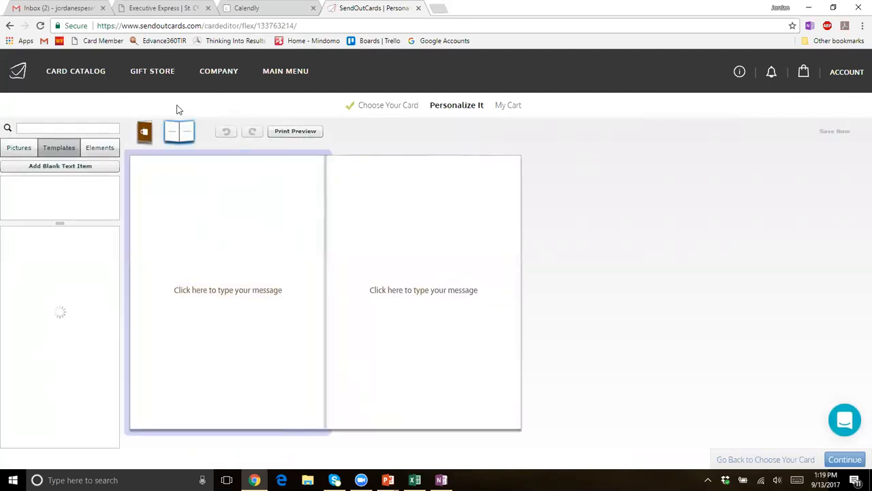
Check the card front, then write "Hello,", "You are the best!" and the sender's first name as separate lines on the inside right page.
{"action": "left_click", "coordinate": [144, 131]}
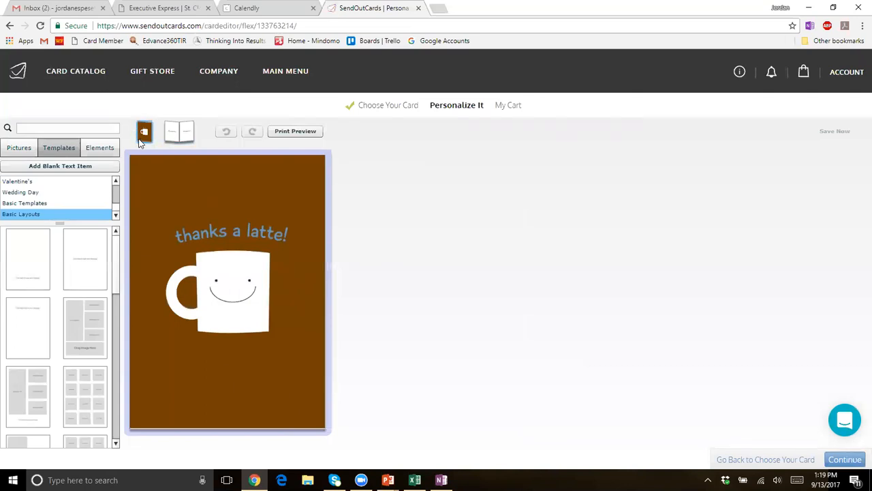
{"action": "left_click", "coordinate": [183, 136]}
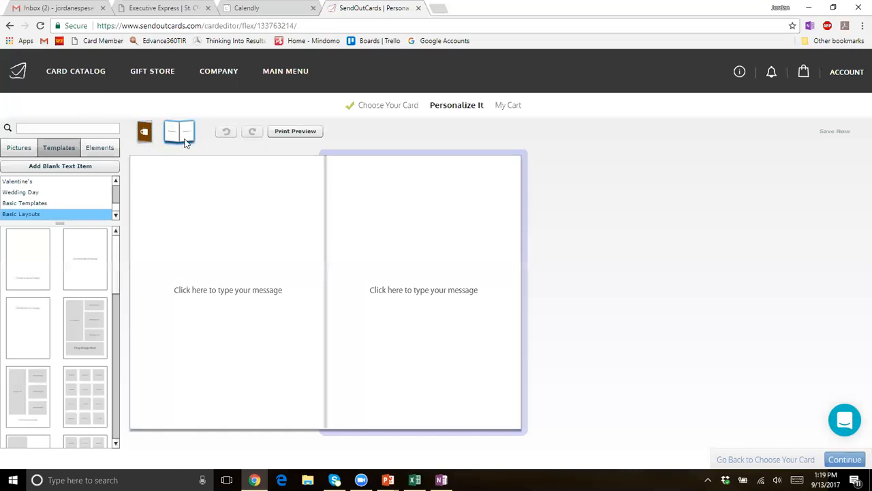
{"action": "left_click", "coordinate": [424, 294]}
{"action": "type", "text": "Hellom"}
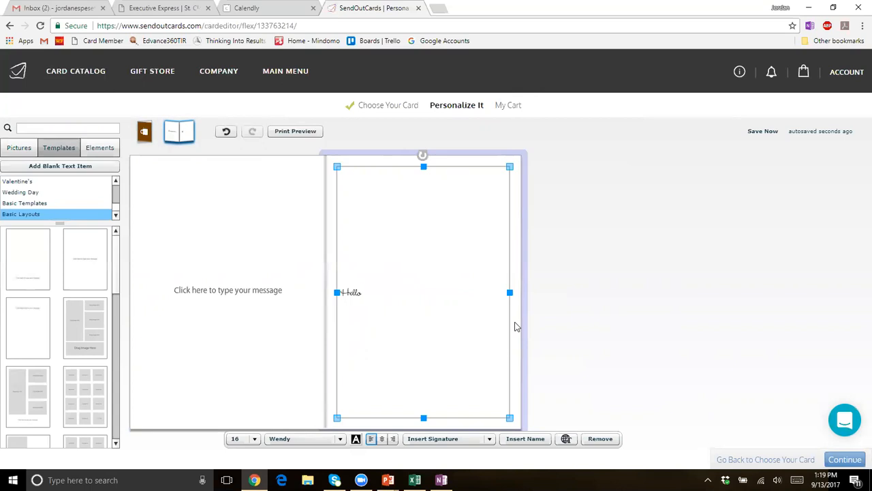
{"action": "key", "text": "Return"}
{"action": "type", "text": "You are the best!"}
{"action": "key", "text": "Return"}
{"action": "type", "text": "Jordan"}
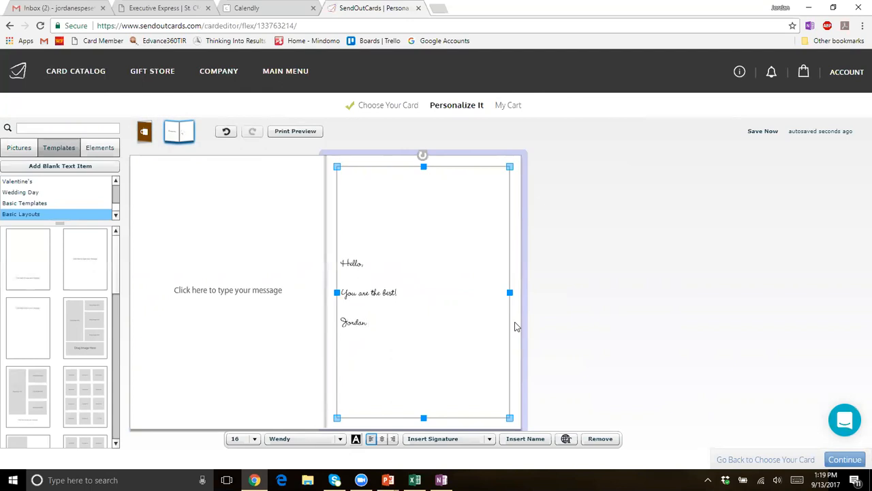
Set the whole inside message to size 25, trying the Personal 1 font before settling on Homemade Apple.
{"action": "left_click_drag", "start_coordinate": [368, 324], "coordinate": [341, 264]}
{"action": "left_click", "coordinate": [256, 440]}
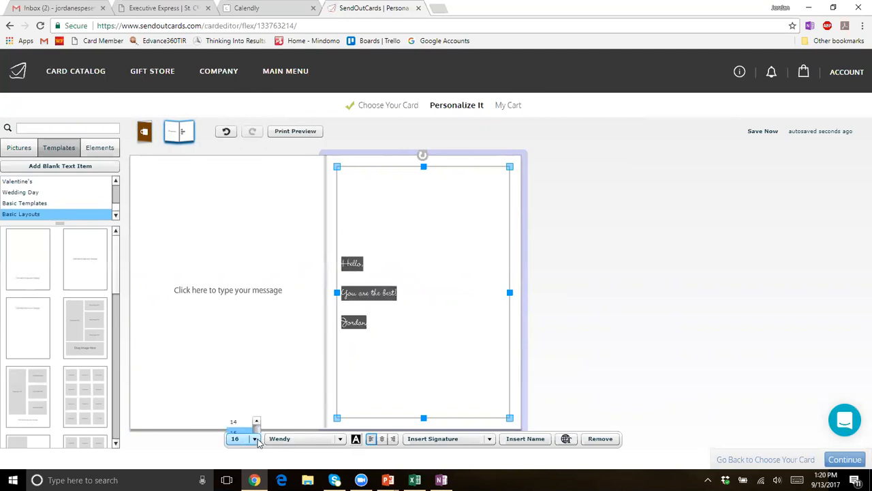
{"action": "left_click", "coordinate": [240, 333]}
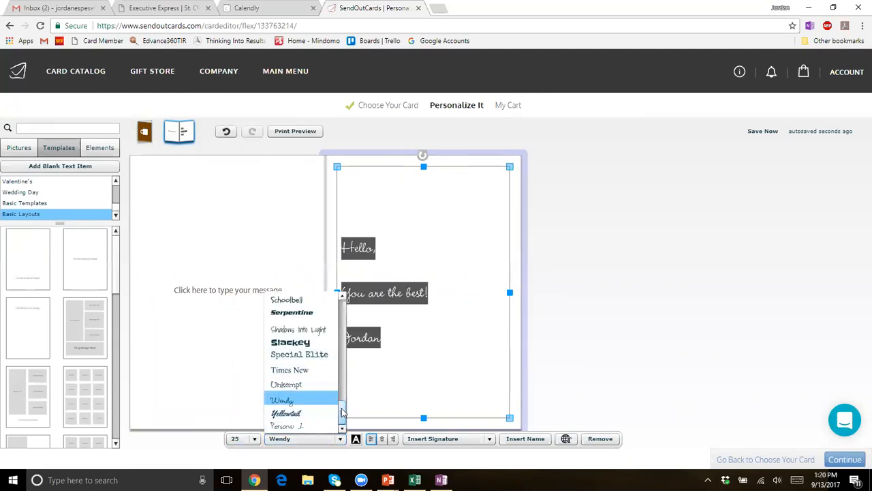
{"action": "left_click", "coordinate": [315, 426]}
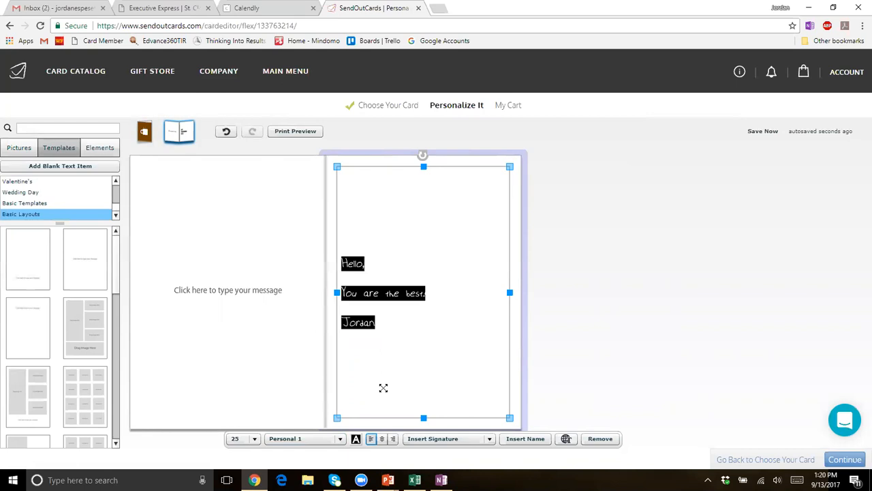
{"action": "left_click", "coordinate": [342, 440]}
{"action": "left_click_drag", "start_coordinate": [341, 413], "coordinate": [340, 355]}
{"action": "left_click", "coordinate": [324, 362]}
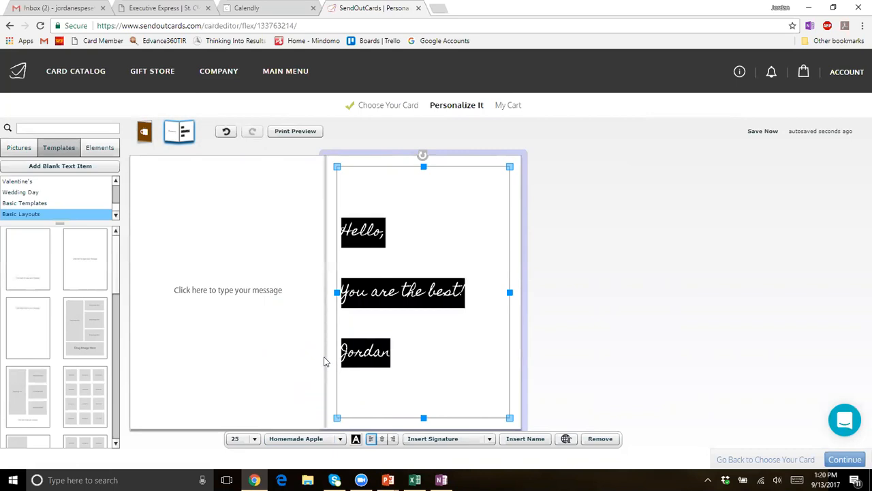
Replace the typed sender name at the end of the message with the sender's saved first-name handwritten signature.
{"action": "left_click", "coordinate": [413, 354]}
{"action": "left_click_drag", "start_coordinate": [406, 359], "coordinate": [335, 351]}
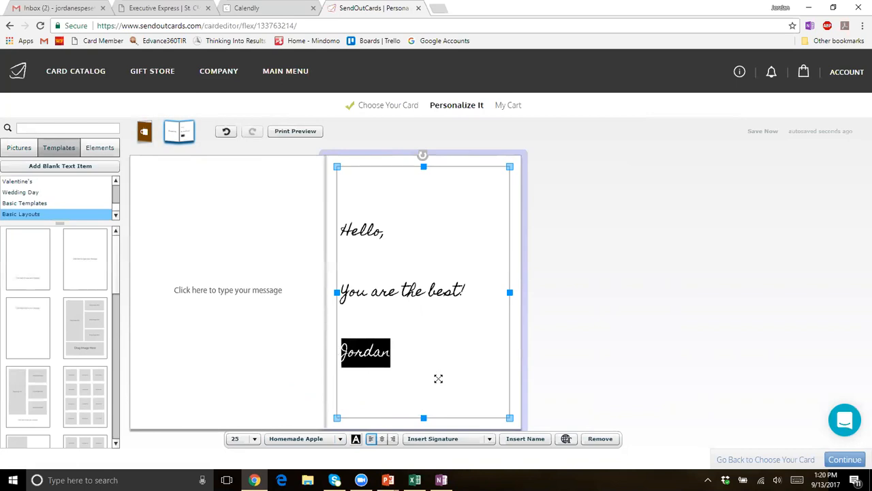
{"action": "key", "text": "BackSpace"}
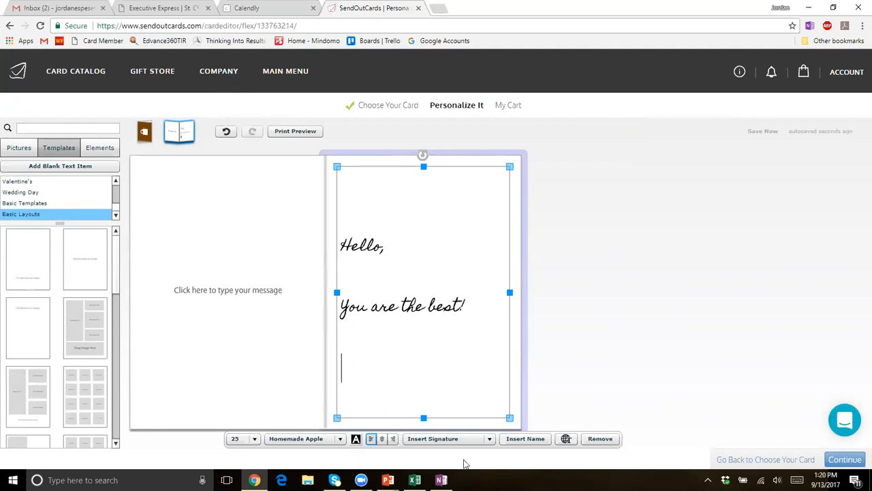
{"action": "left_click", "coordinate": [489, 439]}
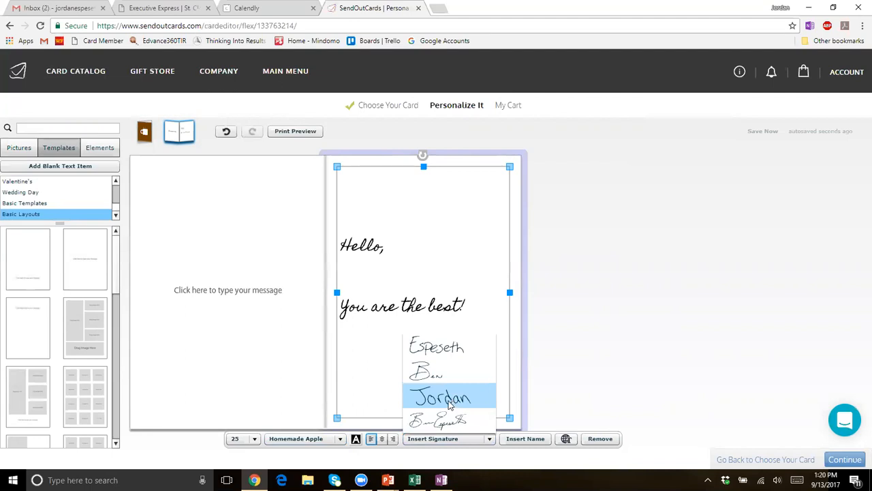
{"action": "left_click", "coordinate": [450, 405]}
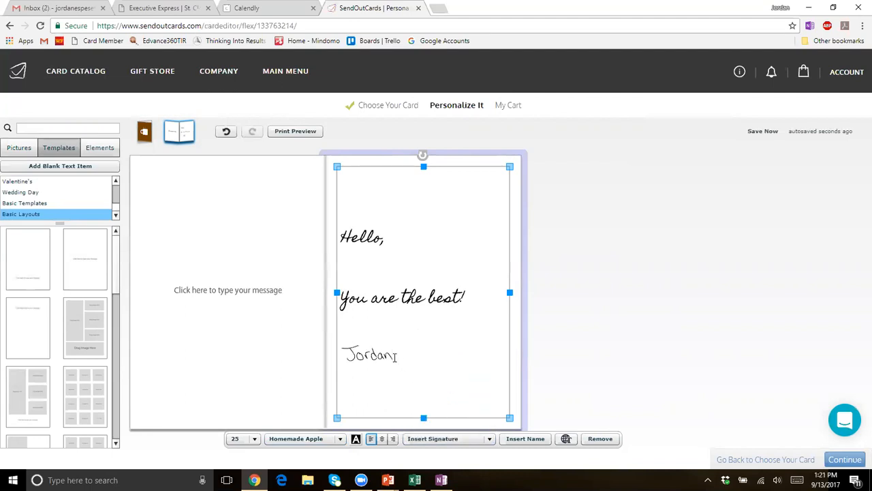
Color the handwritten signature a slightly darkened blue using a custom color from the color wheel.
{"action": "double_click", "coordinate": [352, 345]}
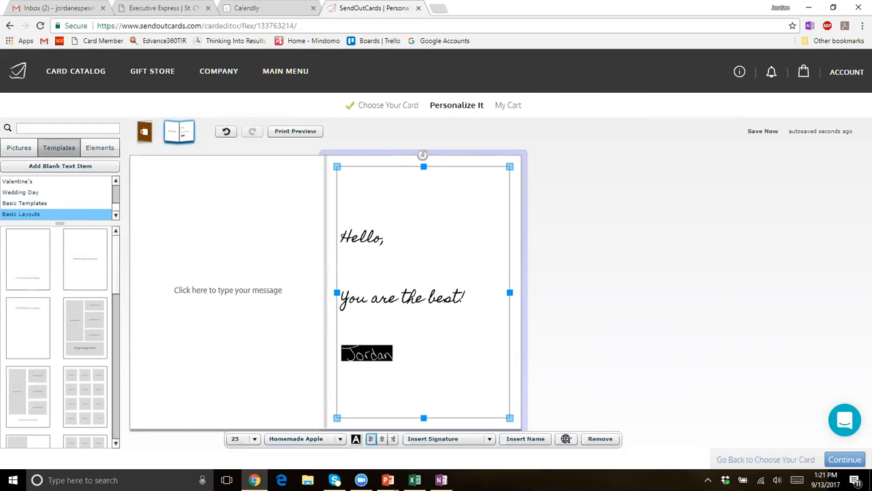
{"action": "left_click", "coordinate": [356, 438]}
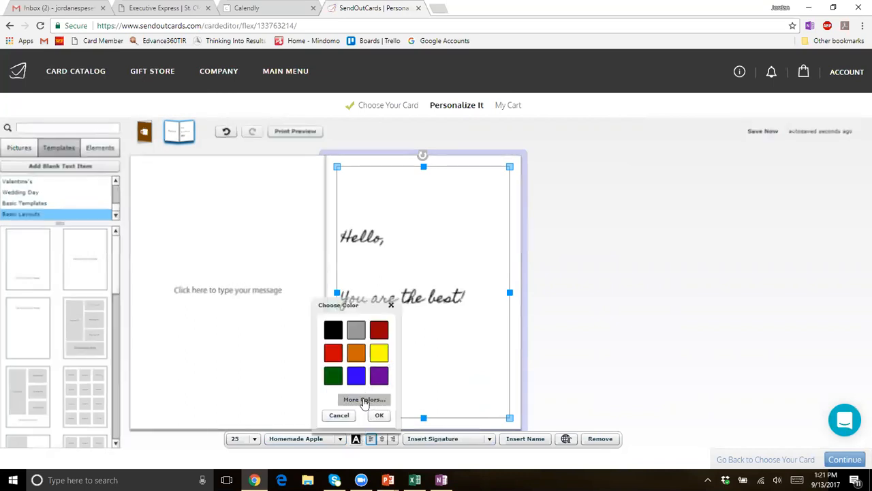
{"action": "left_click", "coordinate": [368, 399]}
{"action": "left_click", "coordinate": [426, 385]}
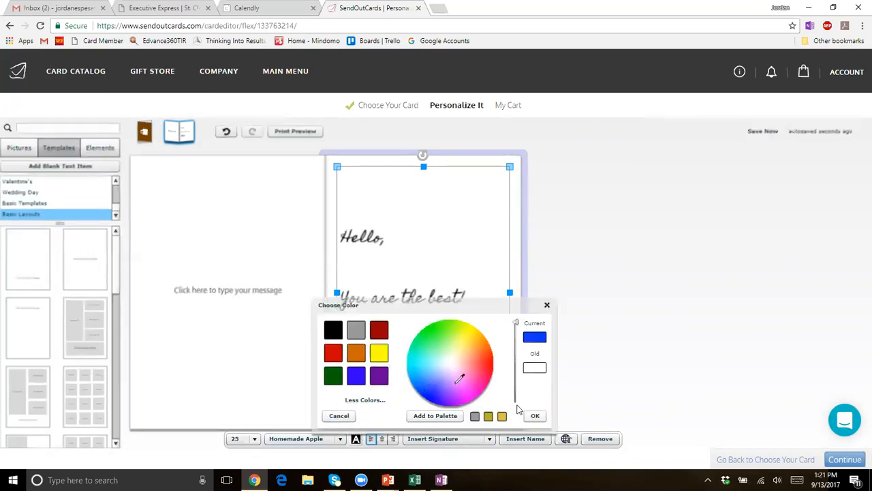
{"action": "left_click_drag", "start_coordinate": [516, 323], "coordinate": [522, 341]}
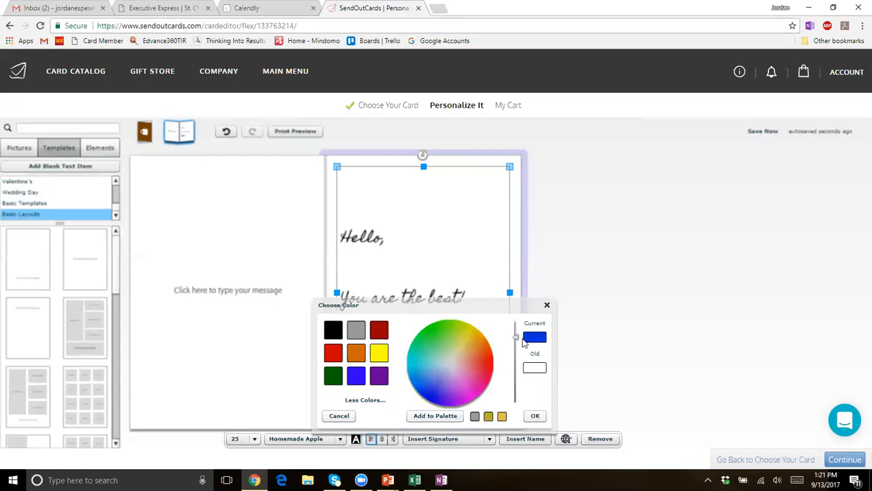
{"action": "left_click", "coordinate": [537, 417]}
{"action": "left_click", "coordinate": [471, 347]}
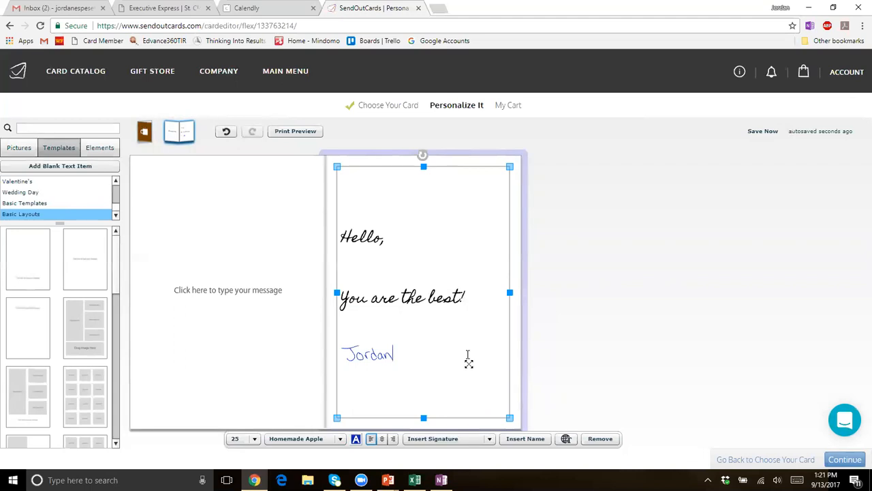
Insert the First Name & Spouse Name merge field into the greeting between "Hello" and the comma.
{"action": "left_click", "coordinate": [382, 242]}
{"action": "left_click", "coordinate": [538, 439]}
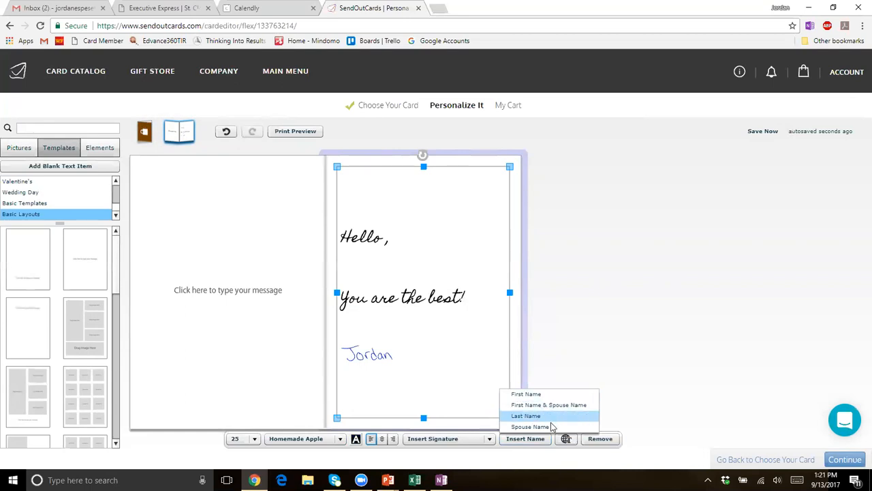
{"action": "left_click", "coordinate": [554, 407]}
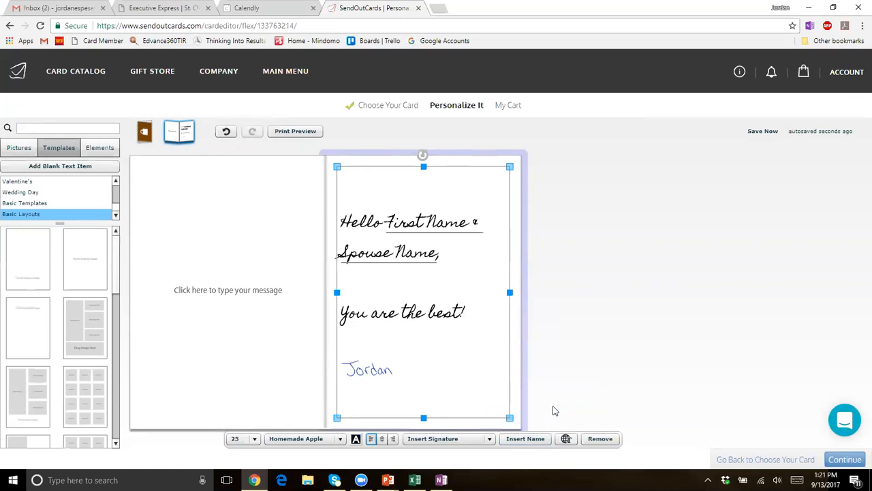
{"action": "left_click_drag", "start_coordinate": [456, 260], "coordinate": [341, 225]}
{"action": "left_click", "coordinate": [428, 347]}
{"action": "left_click", "coordinate": [417, 368]}
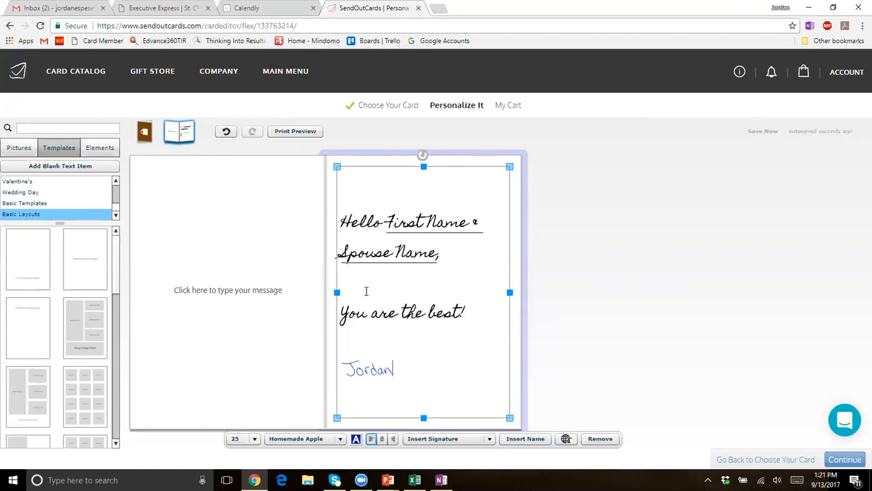
Reduce the whole inside message, including the signature, to size 16, trying sizes 20 and 18 first.
{"action": "key", "text": "ctrl+a"}
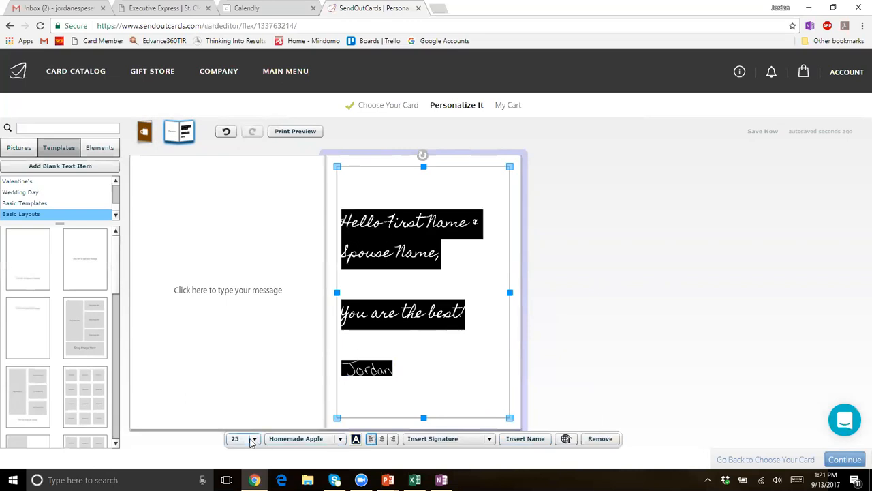
{"action": "left_click", "coordinate": [252, 439]}
{"action": "left_click", "coordinate": [247, 307]}
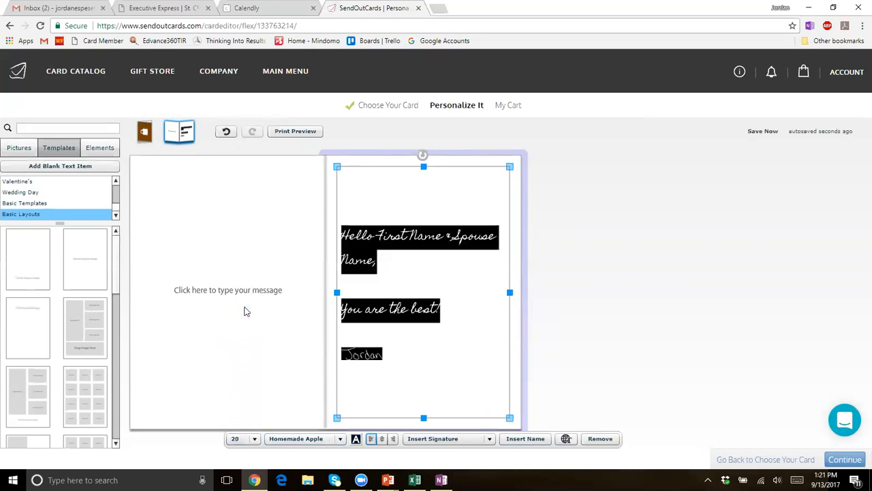
{"action": "left_click", "coordinate": [253, 439]}
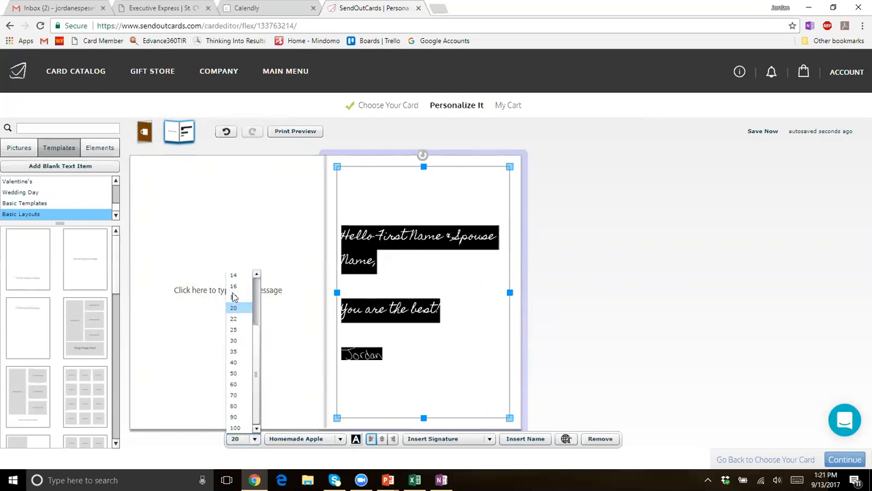
{"action": "left_click", "coordinate": [234, 296]}
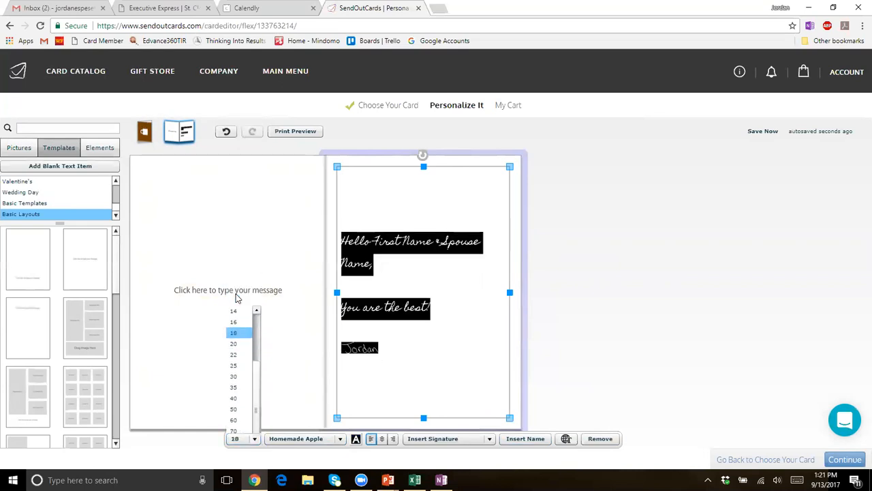
{"action": "left_click", "coordinate": [256, 439]}
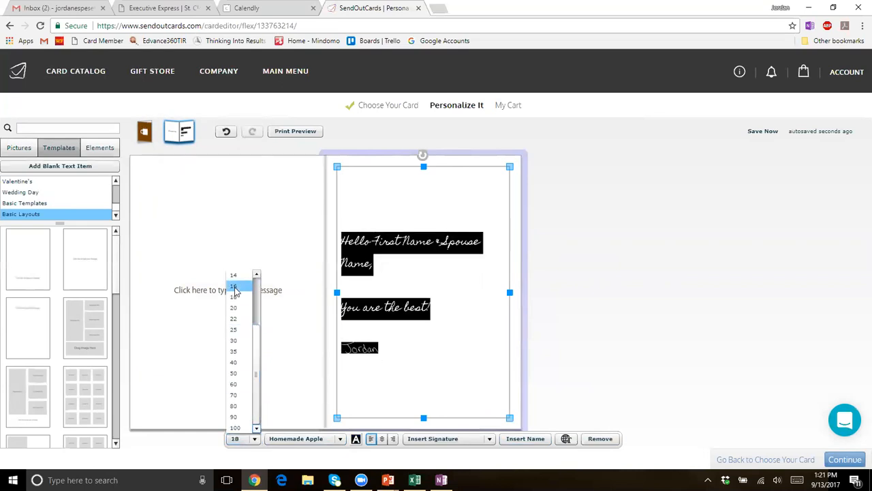
{"action": "left_click", "coordinate": [234, 287]}
{"action": "left_click", "coordinate": [442, 287]}
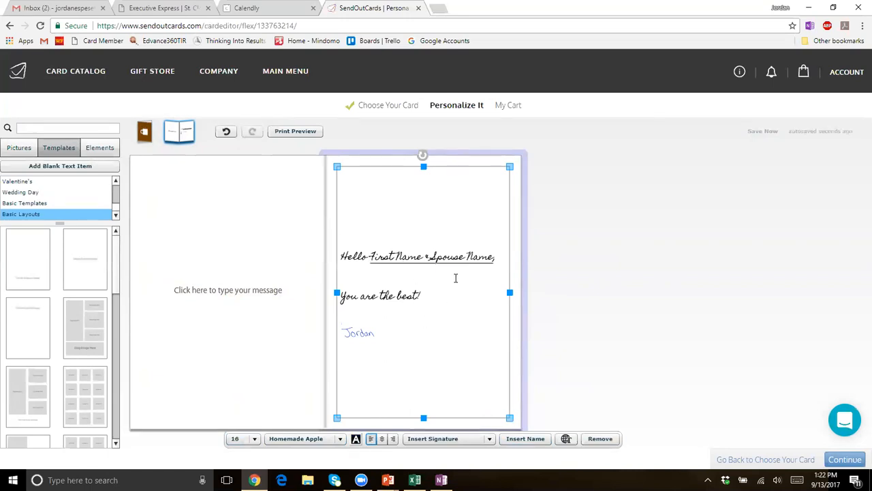
Shrink the left page's text box to its lower strip and upload beautifulhome.jpg to the picture library.
{"action": "left_click", "coordinate": [270, 319]}
{"action": "left_click_drag", "start_coordinate": [228, 167], "coordinate": [236, 355]}
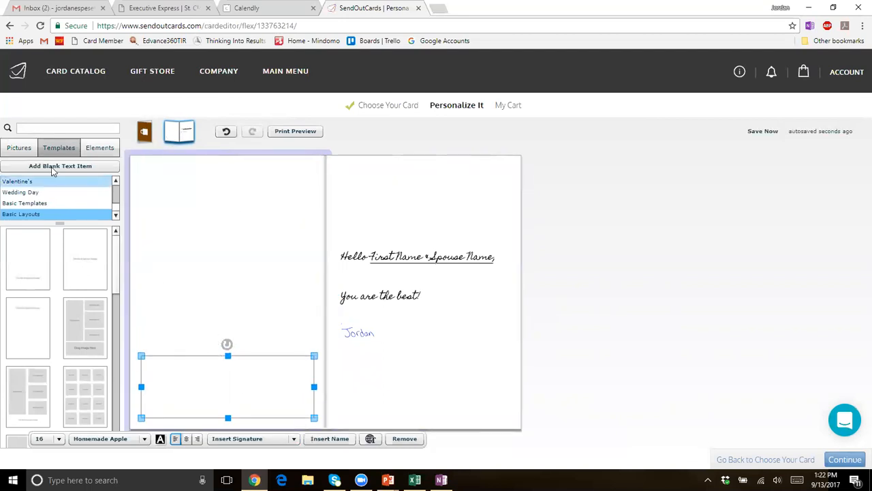
{"action": "left_click", "coordinate": [17, 149]}
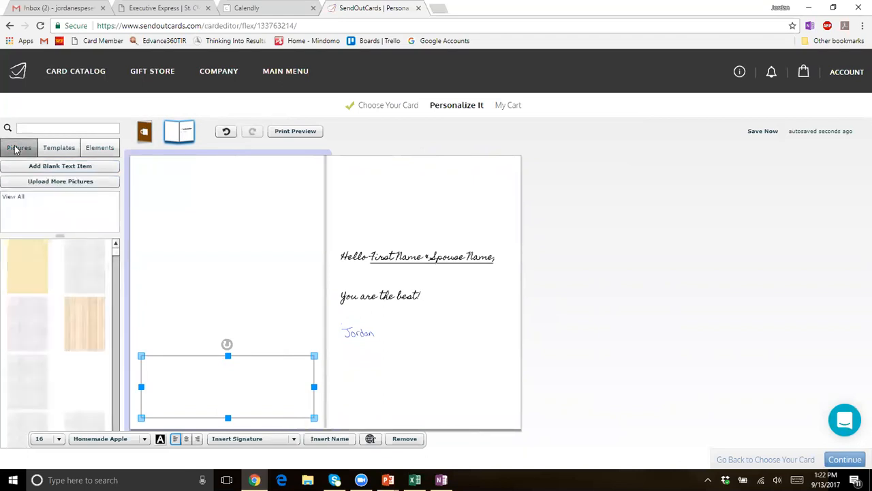
{"action": "left_click", "coordinate": [57, 182]}
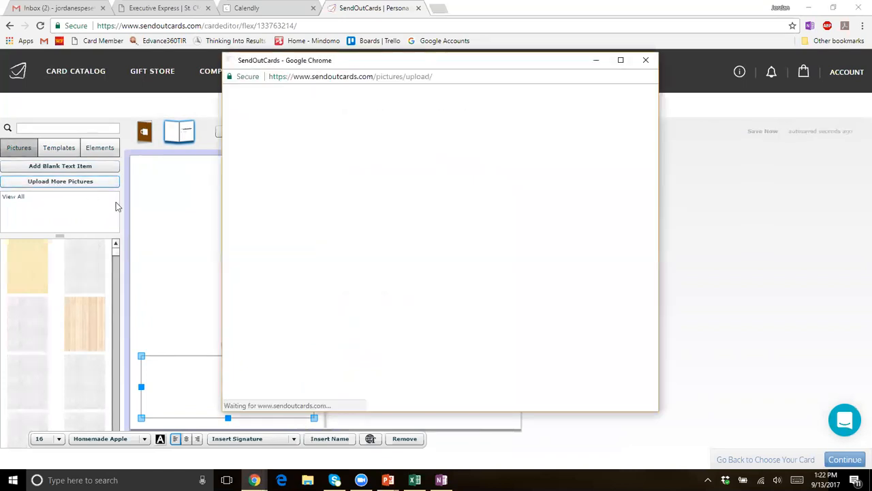
{"action": "left_click", "coordinate": [332, 183]}
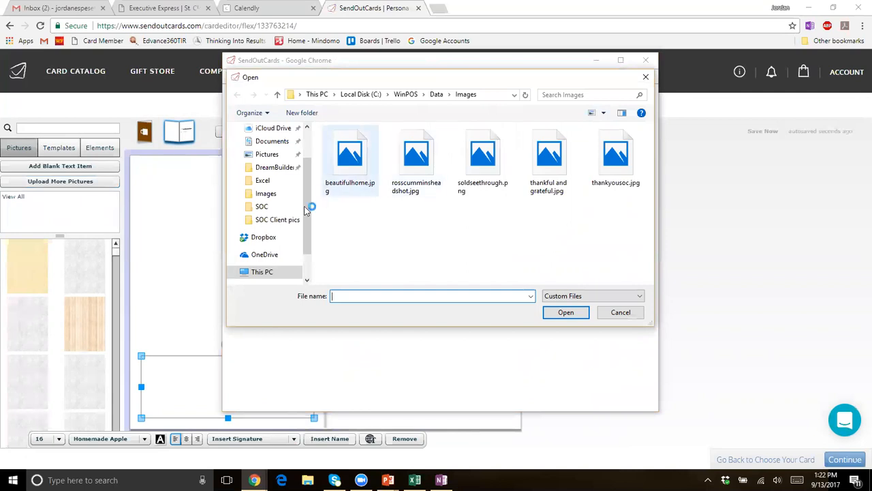
{"action": "double_click", "coordinate": [352, 158]}
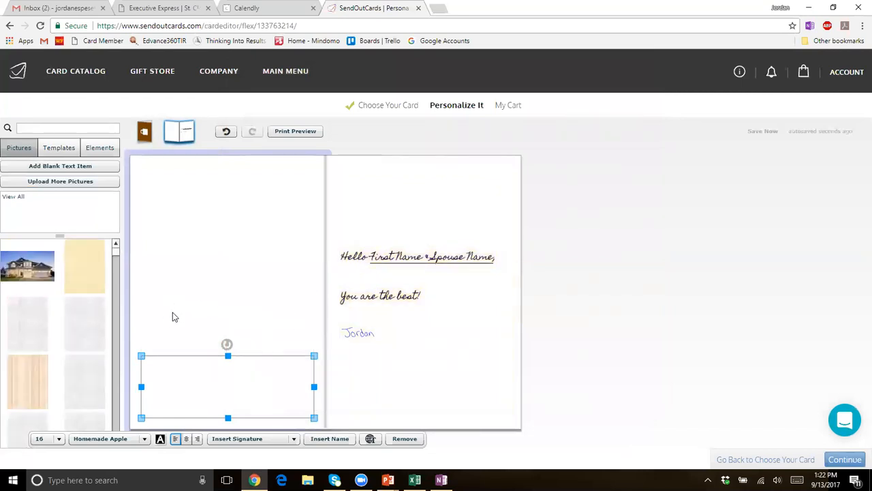
Place the house photo above the text box on the left page, enlarge it and tilt it slightly counterclockwise.
{"action": "left_click_drag", "start_coordinate": [32, 272], "coordinate": [231, 250]}
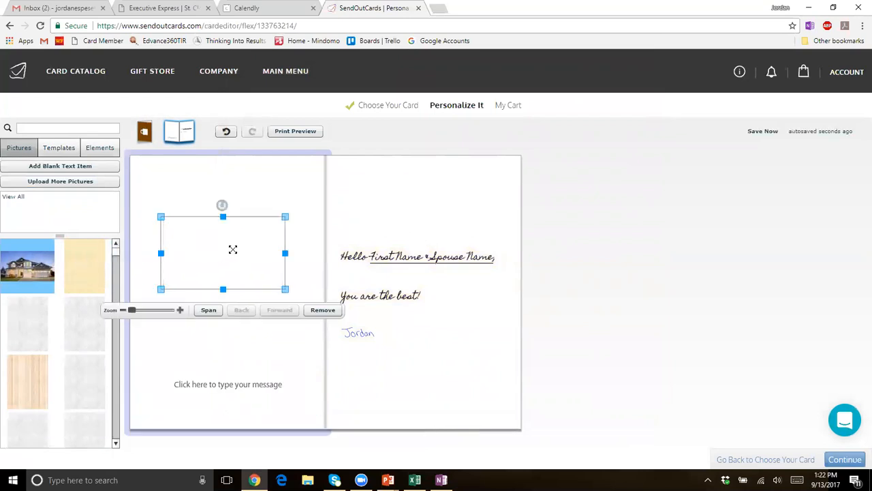
{"action": "left_click_drag", "start_coordinate": [285, 217], "coordinate": [302, 207]}
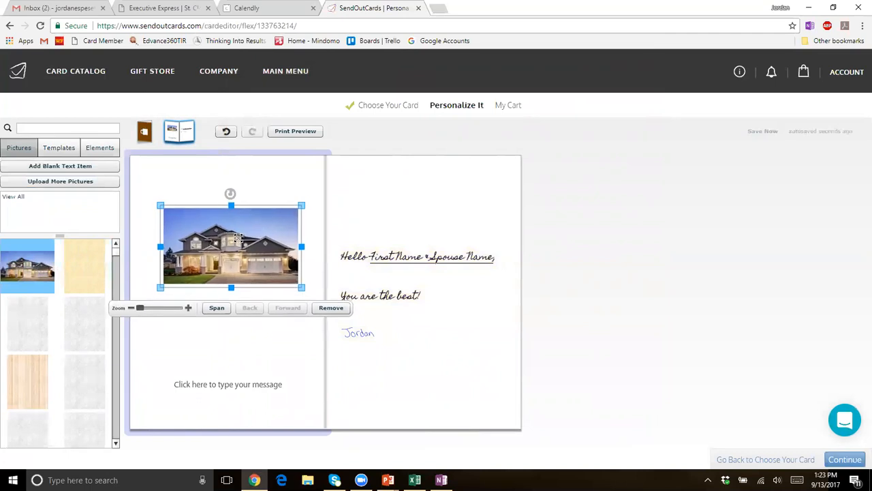
{"action": "left_click_drag", "start_coordinate": [237, 239], "coordinate": [227, 239]}
{"action": "left_click_drag", "start_coordinate": [291, 207], "coordinate": [301, 201]}
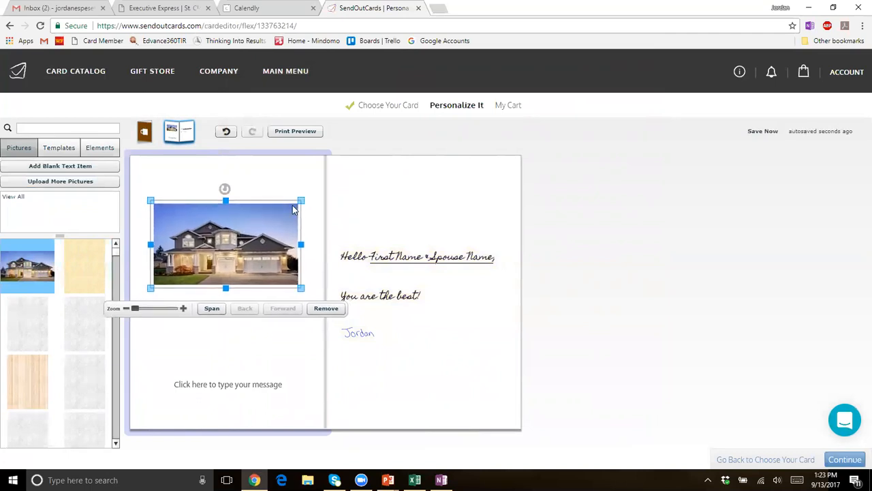
{"action": "left_click_drag", "start_coordinate": [226, 190], "coordinate": [217, 189]}
Enter "Beautiful!" in the text box below the photo, centered and in the Luckiest Guy font.
{"action": "left_click", "coordinate": [240, 375]}
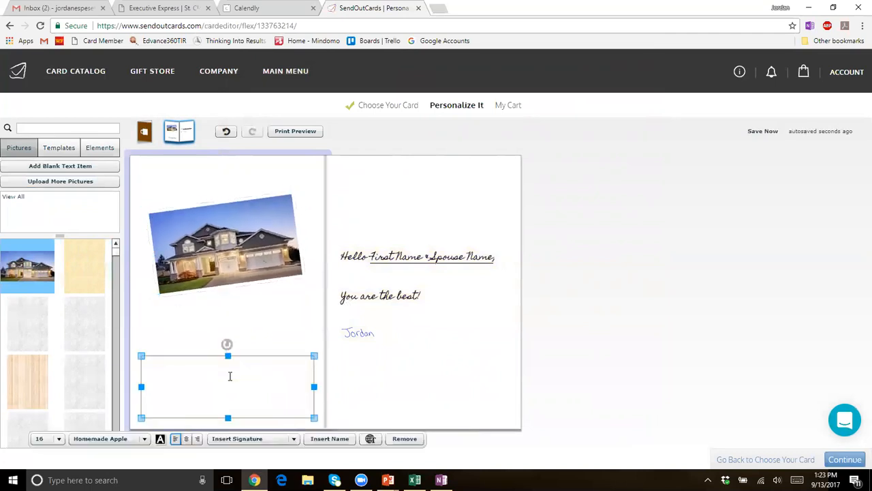
{"action": "type", "text": "Beautiful!"}
{"action": "left_click_drag", "start_coordinate": [192, 392], "coordinate": [140, 388]}
{"action": "left_click", "coordinate": [187, 439]}
{"action": "left_click", "coordinate": [96, 439]}
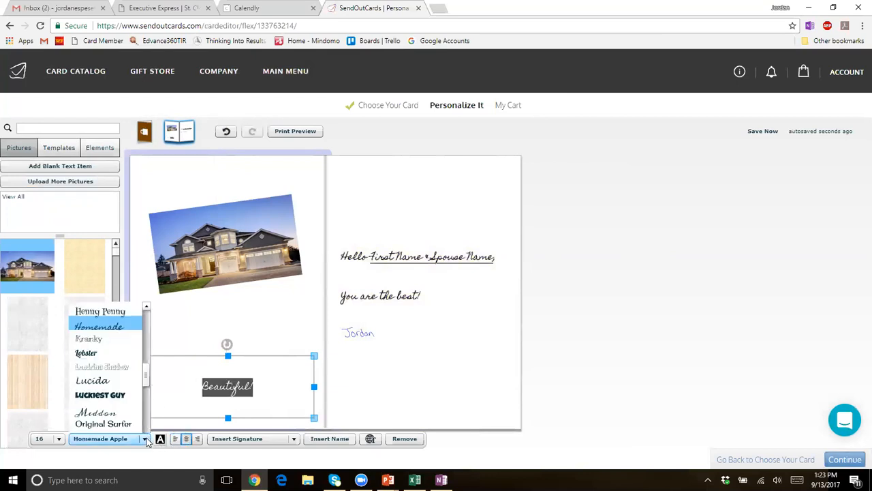
{"action": "key", "text": "Escape"}
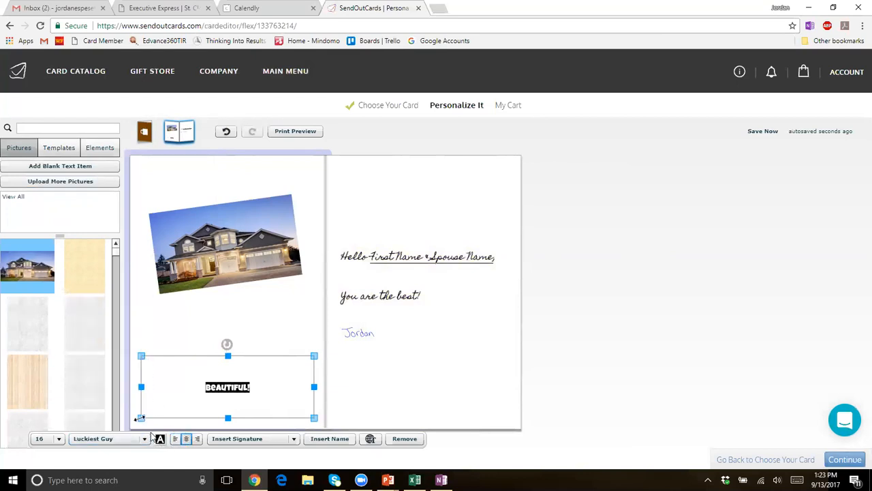
Set the "Beautiful!" caption to size 40 and move its text box up to just below the house photo.
{"action": "left_click", "coordinate": [58, 439]}
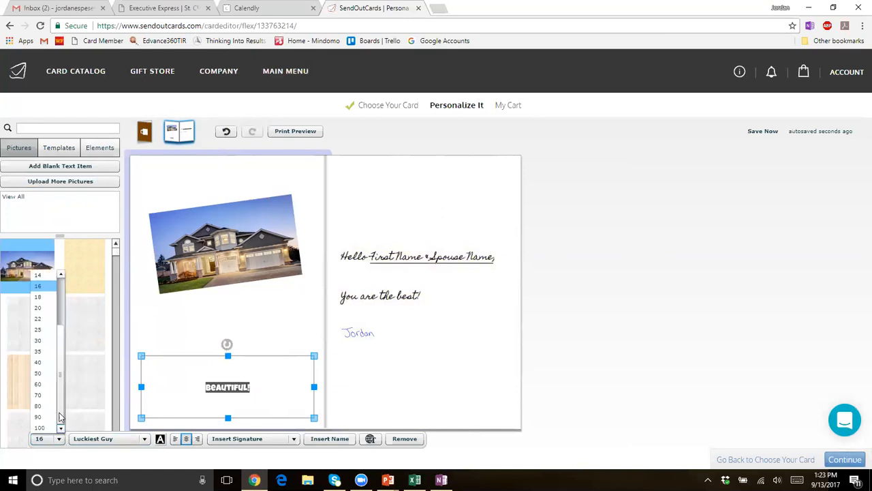
{"action": "left_click", "coordinate": [39, 362]}
{"action": "left_click_drag", "start_coordinate": [249, 366], "coordinate": [251, 312]}
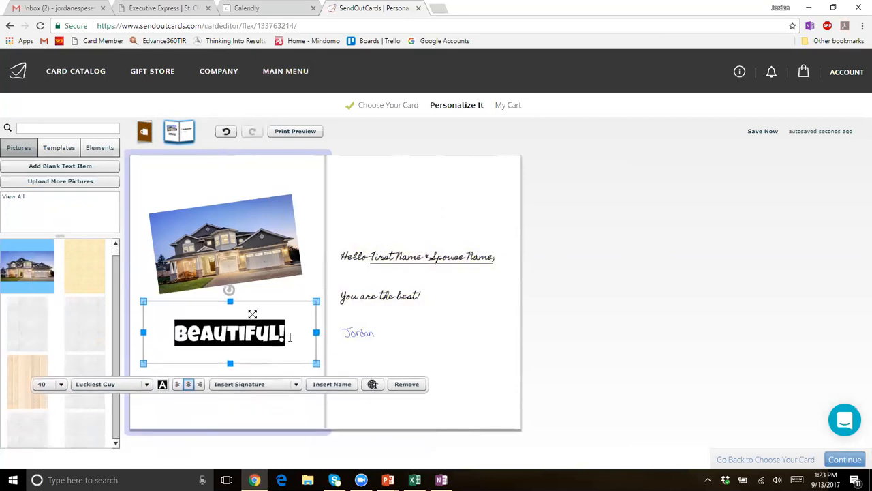
Color the "Beautiful!" caption bright red and deselect it.
{"action": "left_click", "coordinate": [162, 384]}
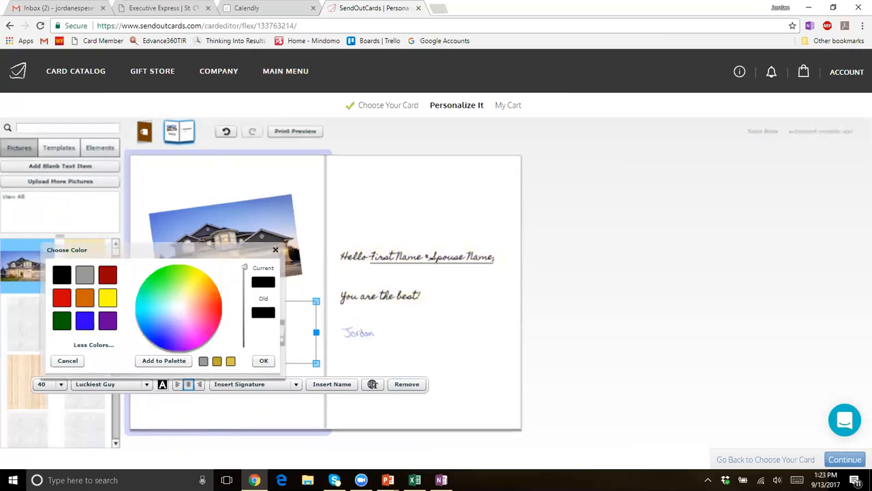
{"action": "left_click", "coordinate": [58, 295]}
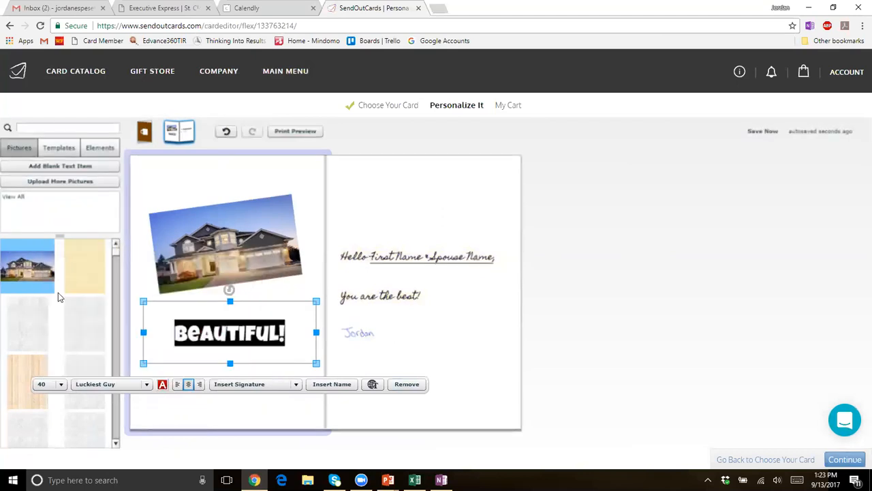
{"action": "left_click", "coordinate": [601, 379]}
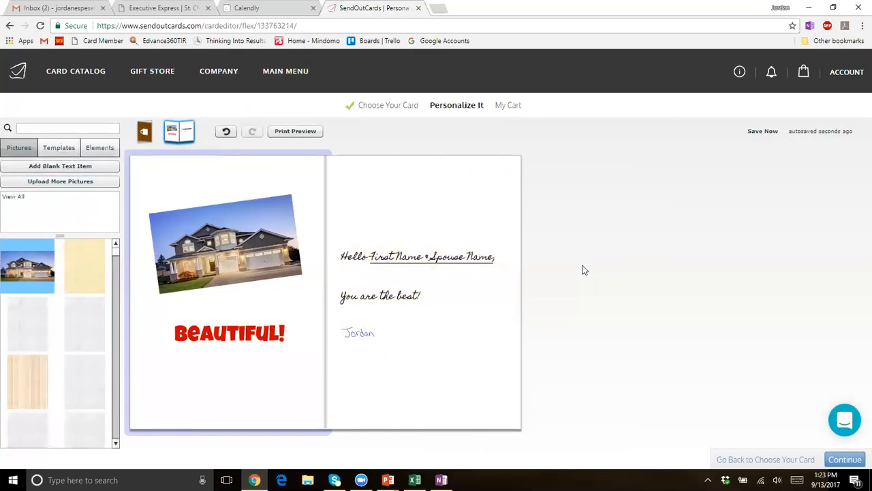
Continue to the cart and set the card's back to the custom panel with two upright portraits and a SendOutCards stamp.
{"action": "left_click", "coordinate": [833, 464]}
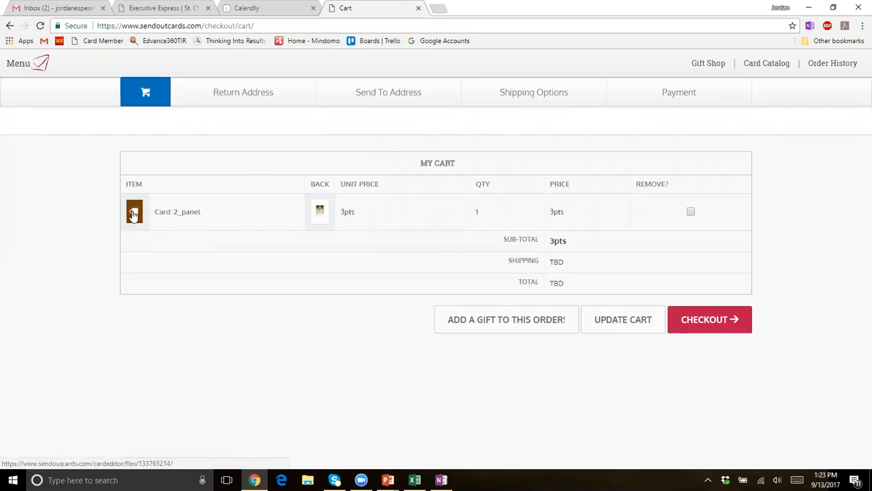
{"action": "left_click", "coordinate": [320, 212]}
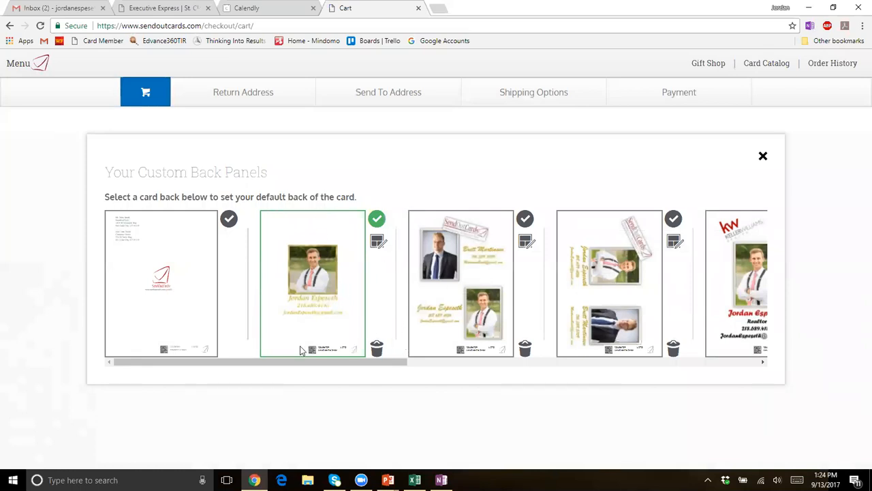
{"action": "left_click_drag", "start_coordinate": [298, 366], "coordinate": [314, 368]}
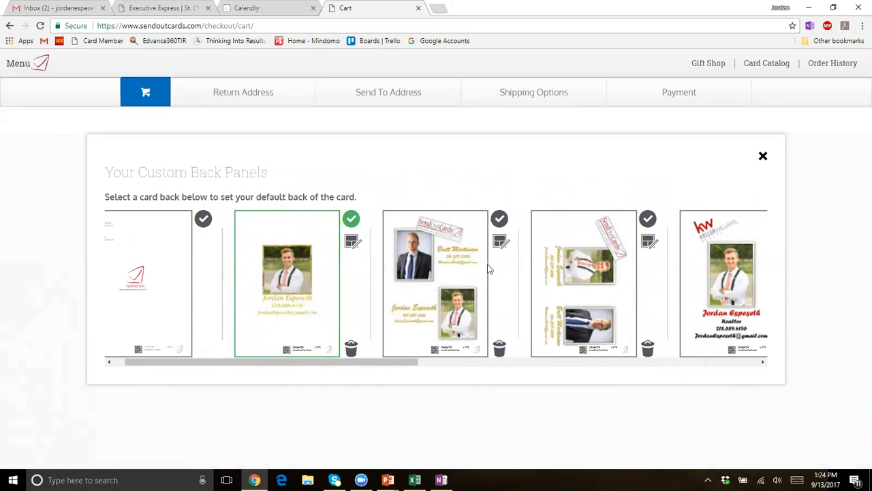
{"action": "left_click", "coordinate": [499, 227]}
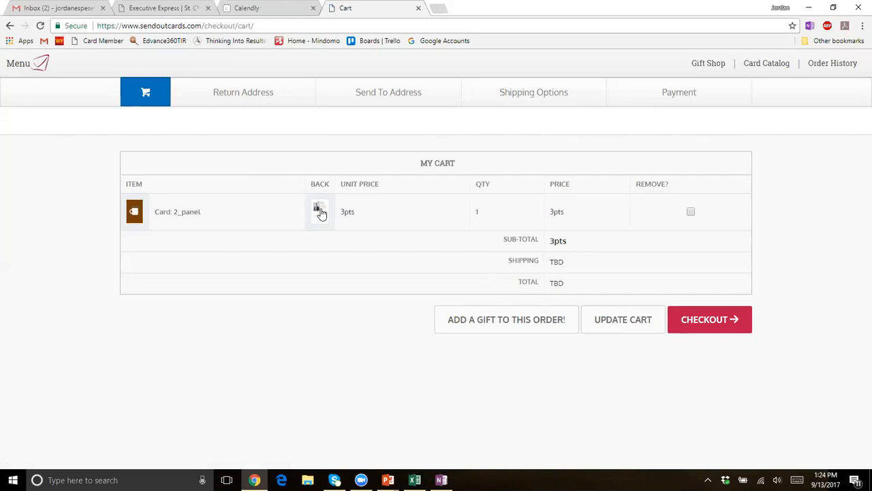
{"action": "left_click", "coordinate": [320, 213]}
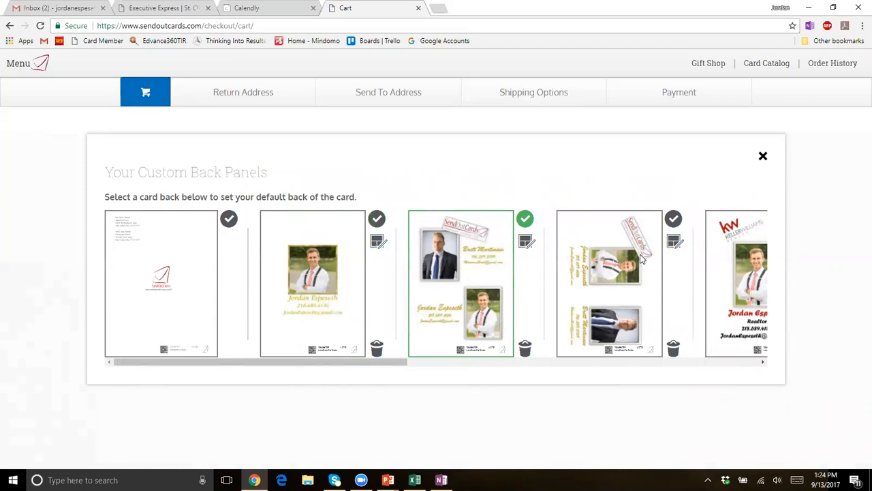
{"action": "left_click", "coordinate": [763, 158]}
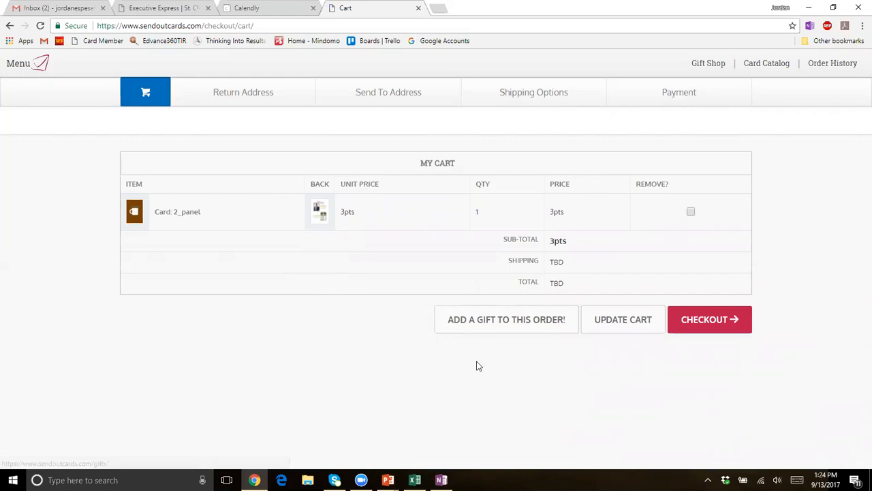
Add one standard 2 Pack Brownies gift from the gifts category to the card order.
{"action": "left_click", "coordinate": [510, 328]}
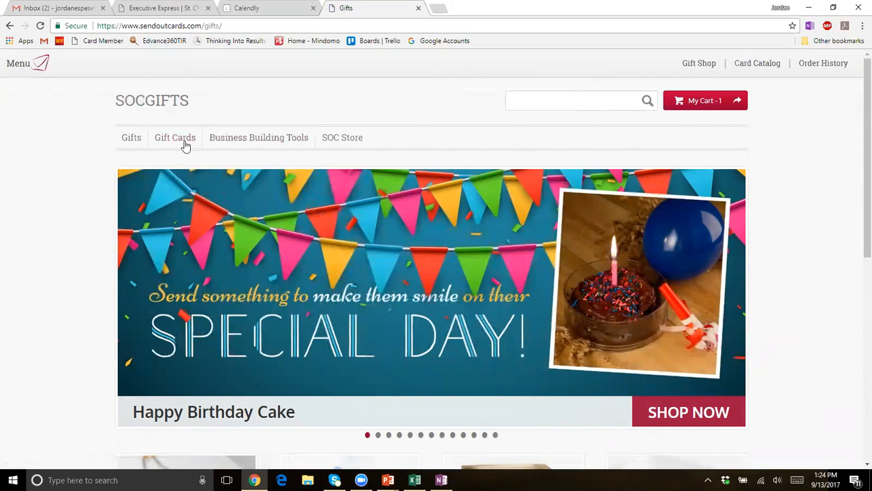
{"action": "left_click", "coordinate": [131, 140]}
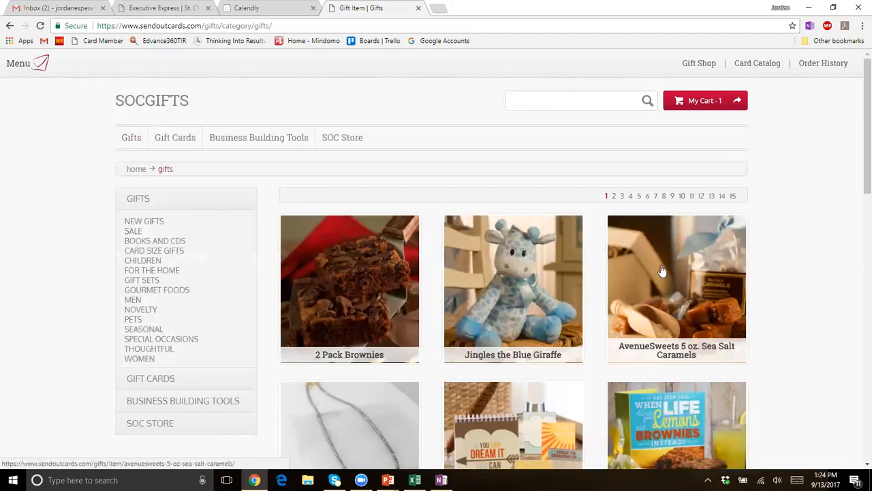
{"action": "left_click_drag", "start_coordinate": [857, 134], "coordinate": [857, 171]}
{"action": "left_click", "coordinate": [366, 174]}
{"action": "left_click_drag", "start_coordinate": [857, 185], "coordinate": [857, 206]}
{"action": "left_click", "coordinate": [480, 342]}
{"action": "left_click", "coordinate": [431, 175]}
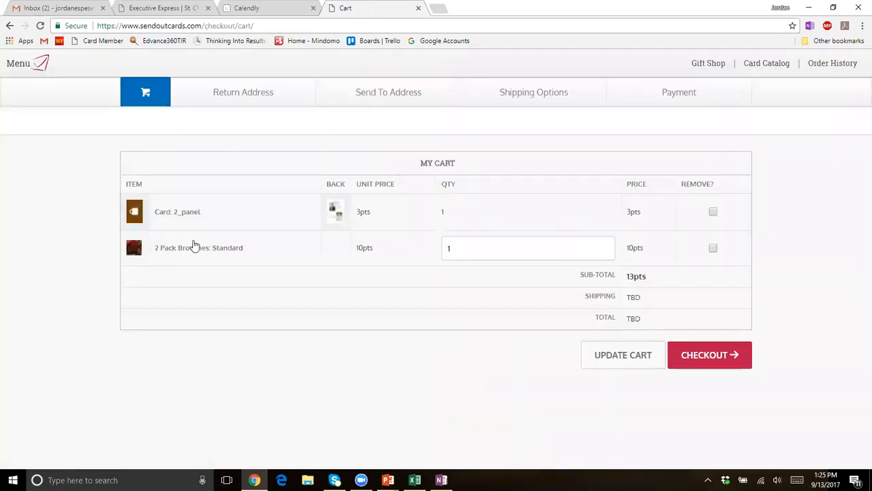
Check out the cart and accept the prefilled return address to reach the single-recipient send-to form.
{"action": "left_click", "coordinate": [742, 368]}
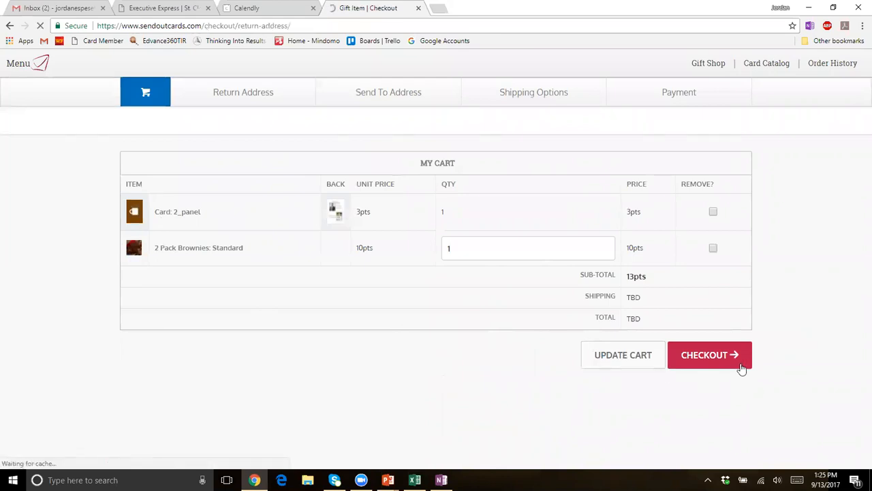
{"action": "scroll", "coordinate": [855, 250], "scroll_direction": "down", "scroll_amount": 2}
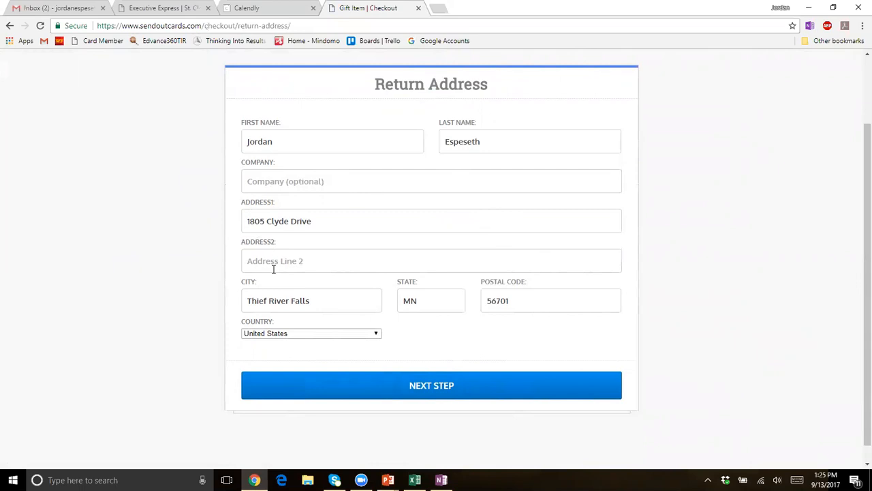
{"action": "left_click", "coordinate": [400, 386]}
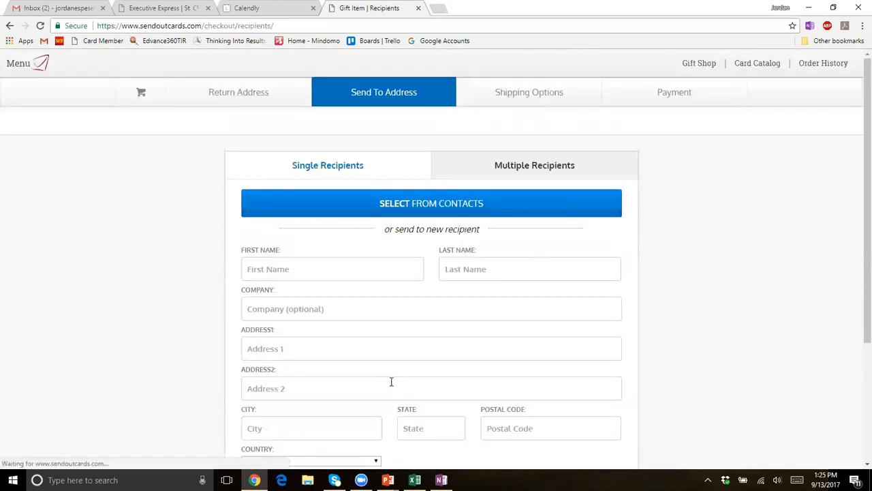
{"action": "scroll", "coordinate": [857, 228], "scroll_direction": "down", "scroll_amount": 1}
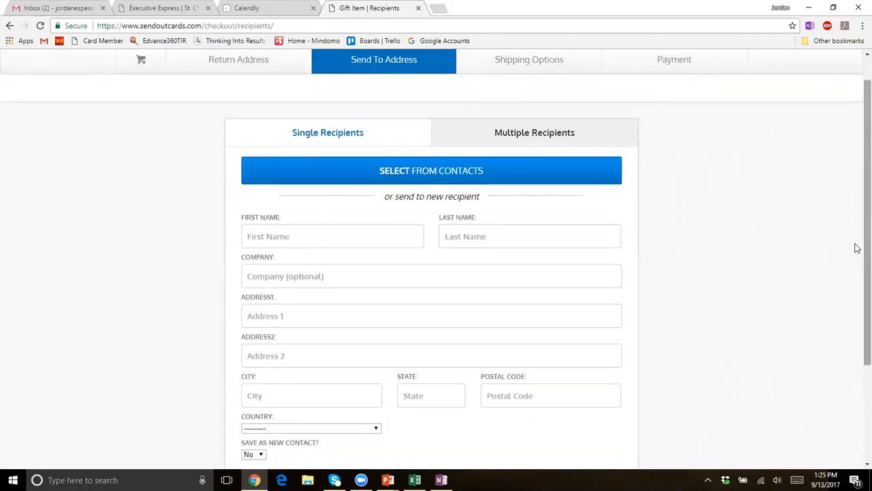
Fill in the new recipient's name and address from a saved autofill entry and clear the company field.
{"action": "left_click", "coordinate": [280, 238]}
{"action": "type", "text": "J"}
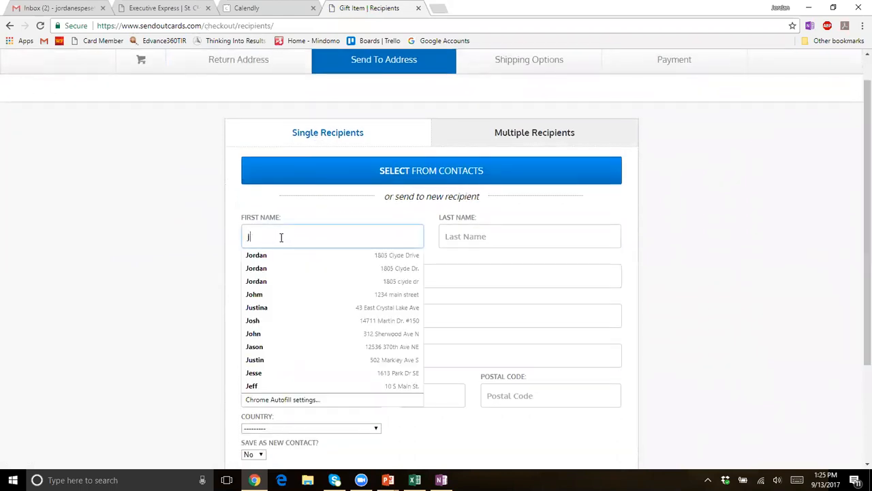
{"action": "left_click", "coordinate": [287, 255]}
{"action": "left_click", "coordinate": [298, 278]}
{"action": "left_click_drag", "start_coordinate": [297, 278], "coordinate": [222, 287]}
{"action": "key", "text": "BackSpace"}
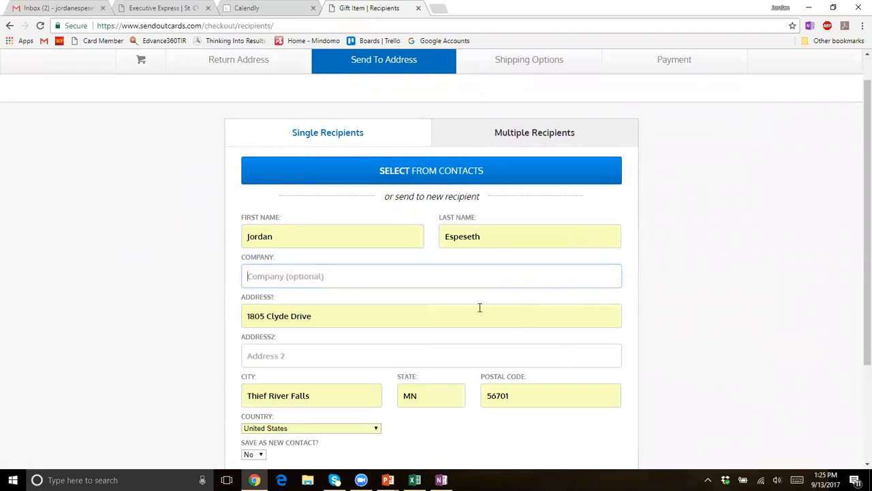
Review the saved contact list and the column headings of the SOC database template in Excel, and return to the recipient form in Chrome.
{"action": "left_click", "coordinate": [460, 173]}
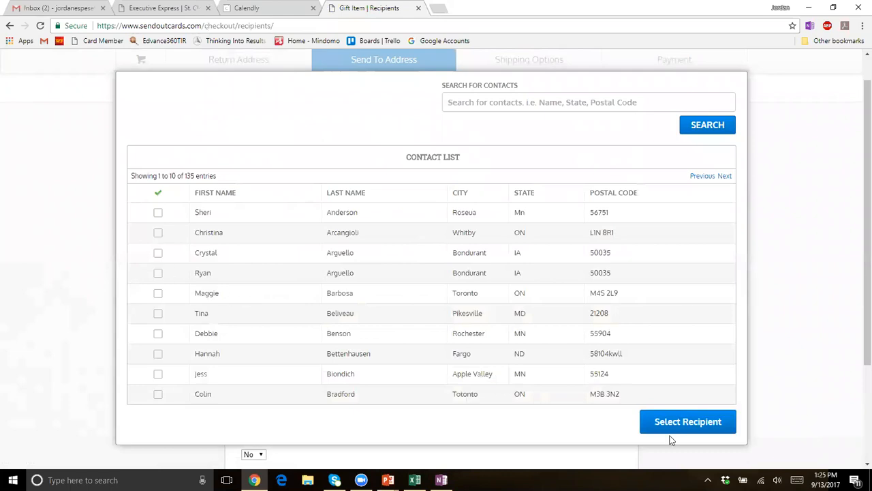
{"action": "left_click", "coordinate": [834, 341]}
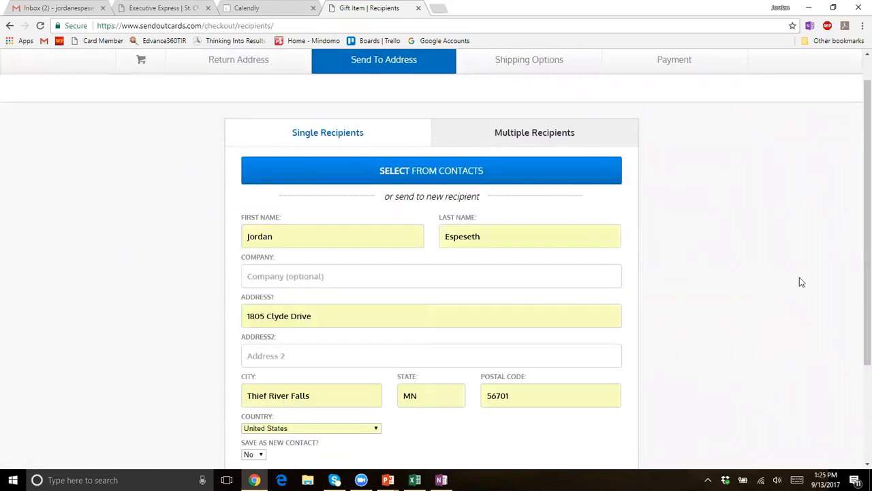
{"action": "scroll", "coordinate": [856, 266], "scroll_direction": "down", "scroll_amount": 1}
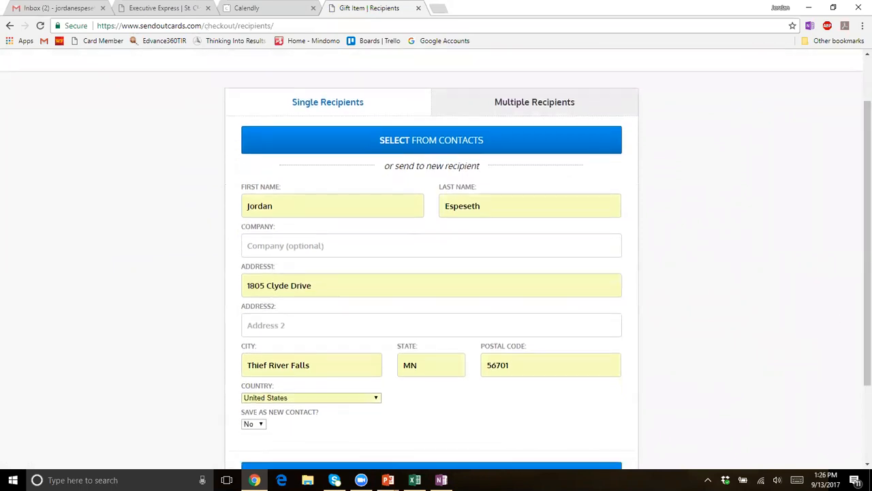
{"action": "left_click", "coordinate": [413, 479]}
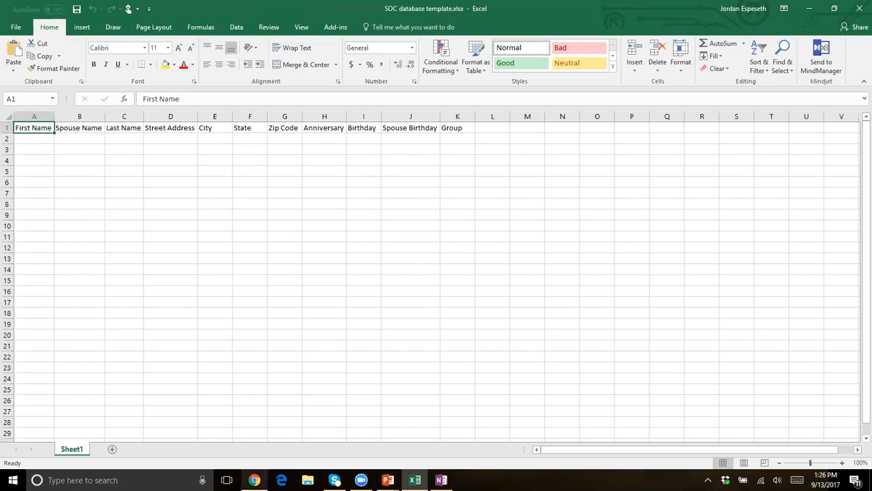
{"action": "left_click", "coordinate": [254, 480]}
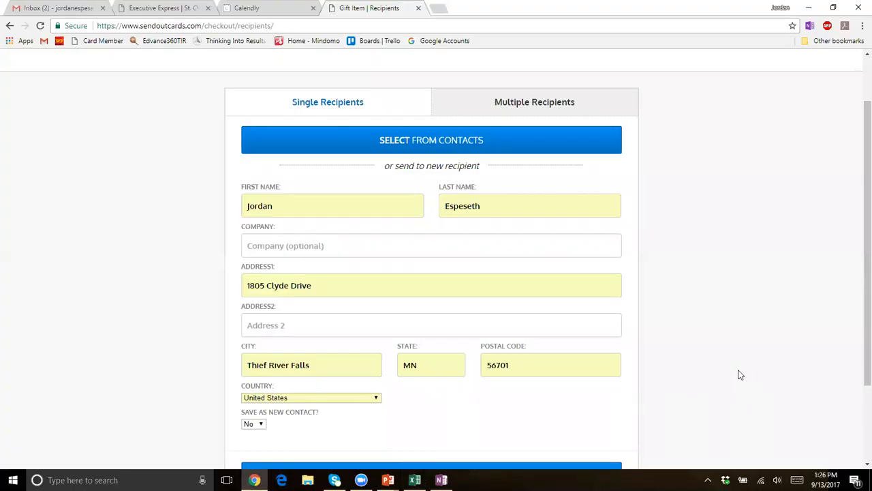
Accept the recipient details, keep Standard Shipping with the Immediate send date, and confirm to reach payment.
{"action": "scroll", "coordinate": [853, 328], "scroll_direction": "down", "scroll_amount": 1}
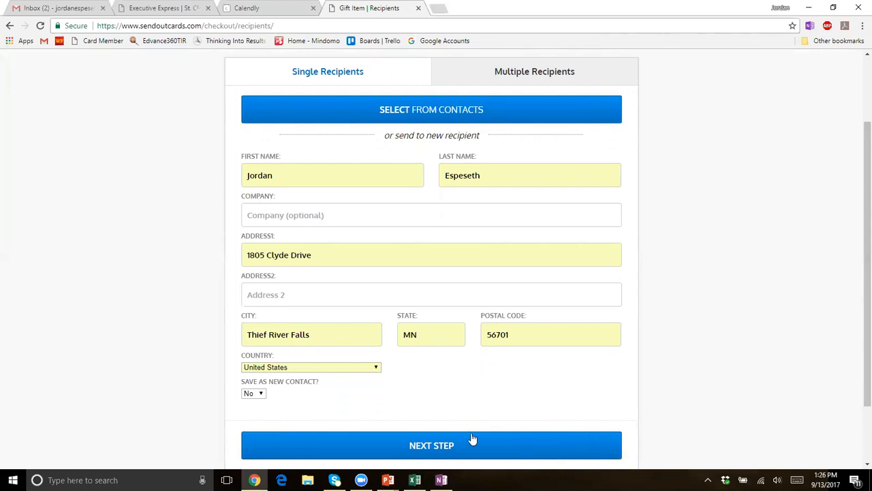
{"action": "left_click", "coordinate": [430, 447]}
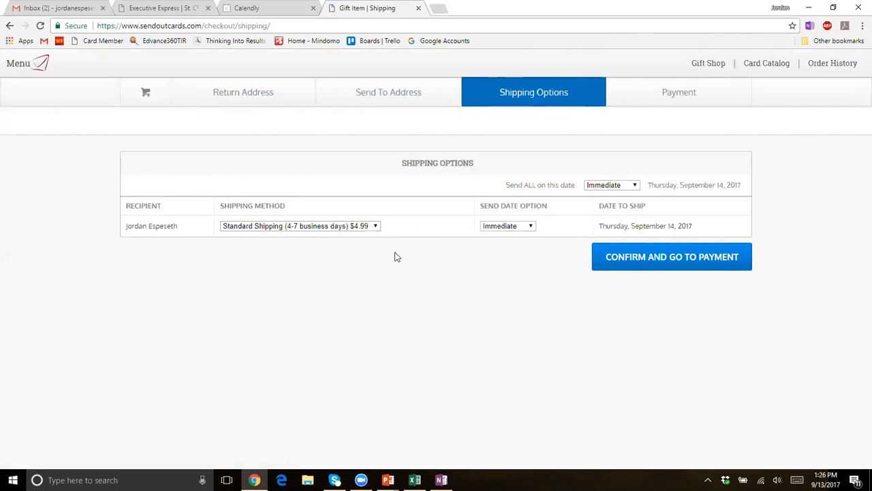
{"action": "left_click", "coordinate": [533, 227]}
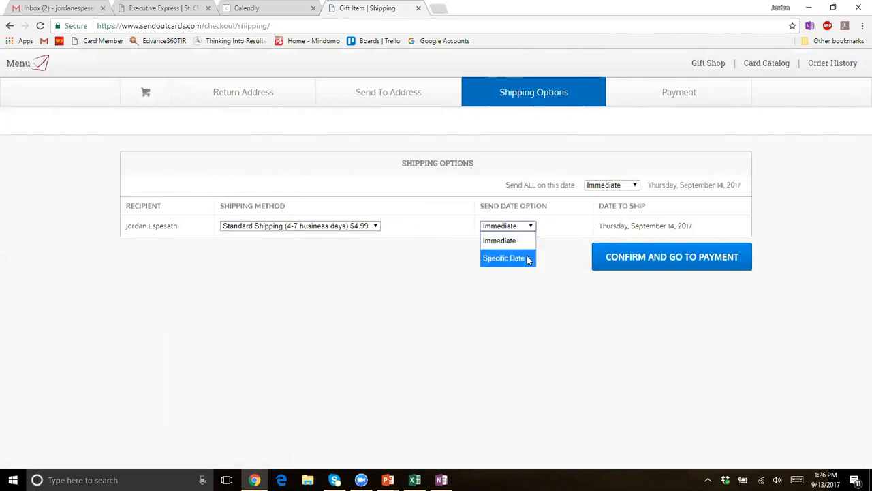
{"action": "left_click", "coordinate": [553, 246]}
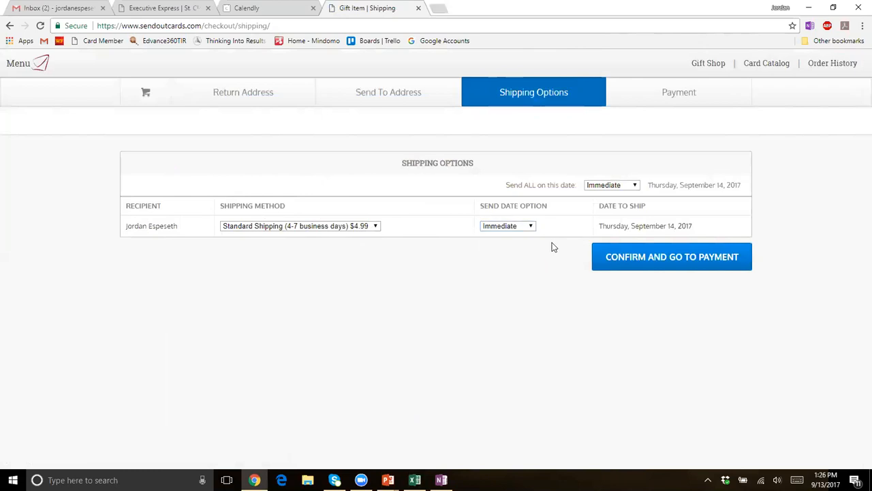
{"action": "left_click", "coordinate": [611, 266]}
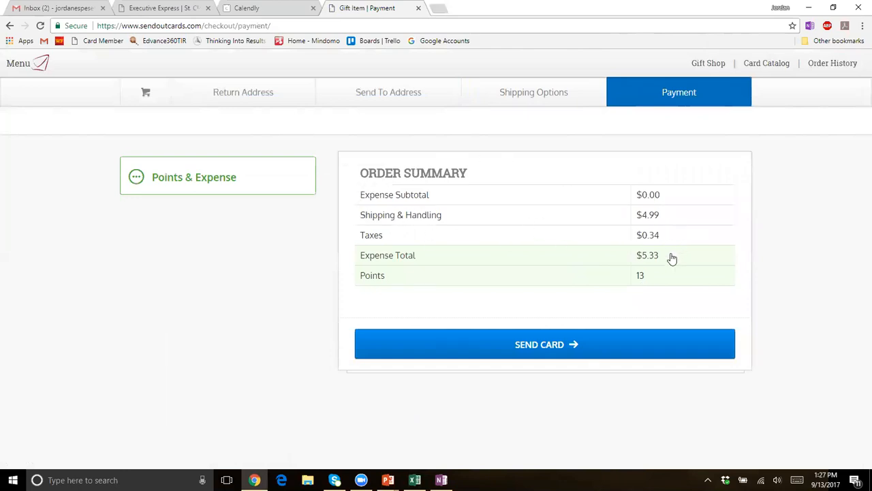
Examine the order summary's expense total and points, and check the account's points and expense balance from the main menu page.
{"action": "left_click_drag", "start_coordinate": [657, 261], "coordinate": [636, 262]}
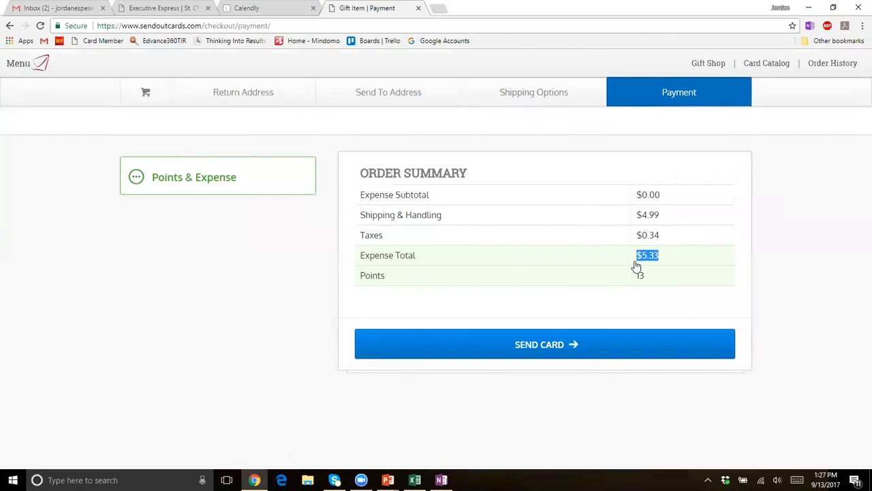
{"action": "left_click", "coordinate": [650, 295]}
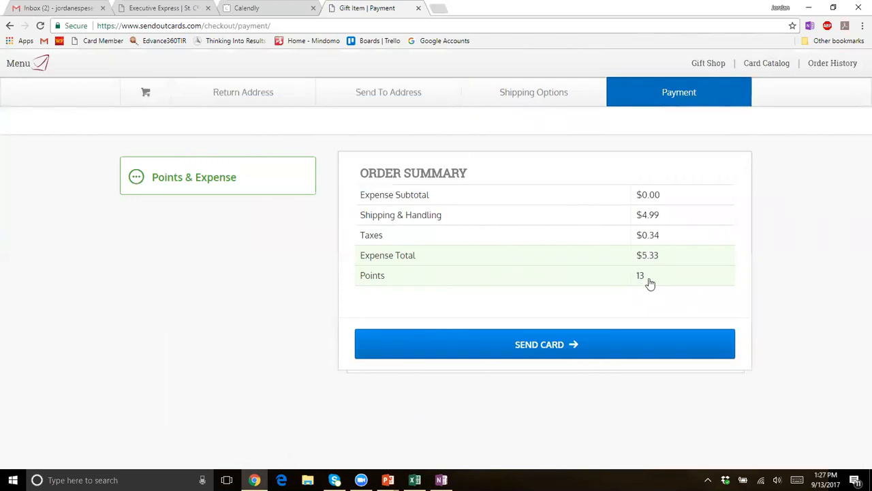
{"action": "left_click_drag", "start_coordinate": [644, 280], "coordinate": [634, 283]}
{"action": "left_click", "coordinate": [17, 64]}
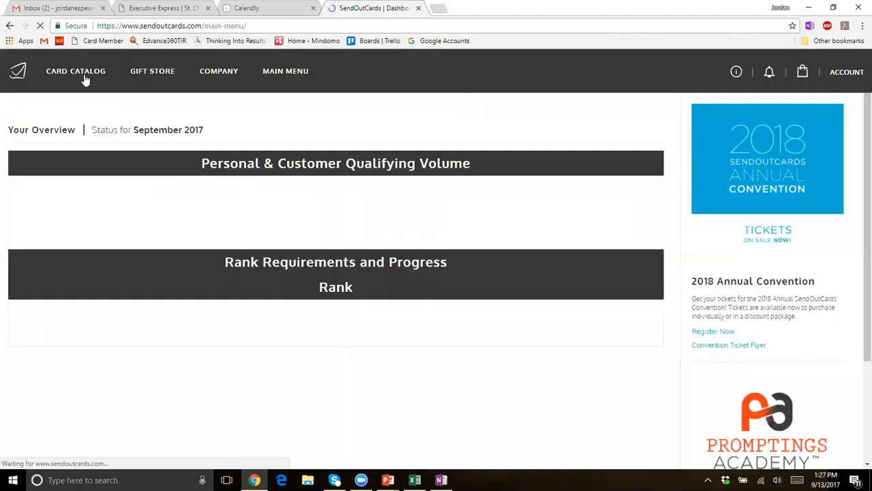
{"action": "left_click", "coordinate": [847, 73]}
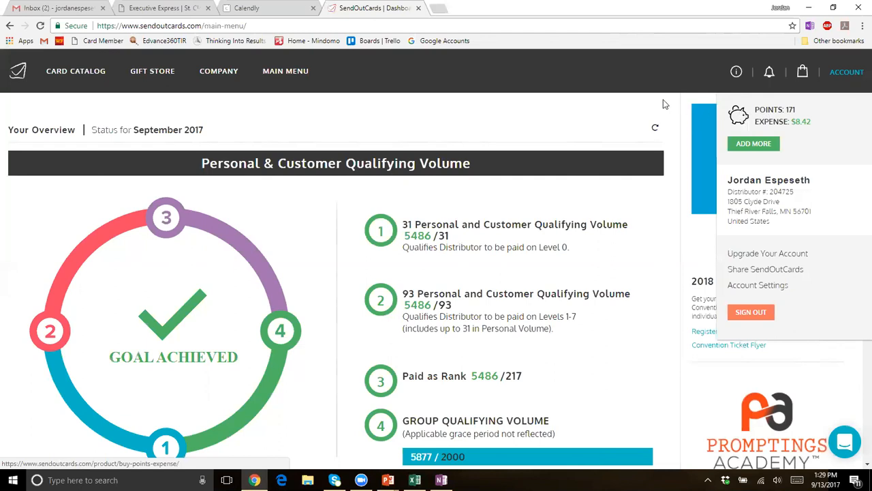
Remove the 2-panel card and the 2 Pack Brownies from the cart and update it.
{"action": "left_click", "coordinate": [62, 71]}
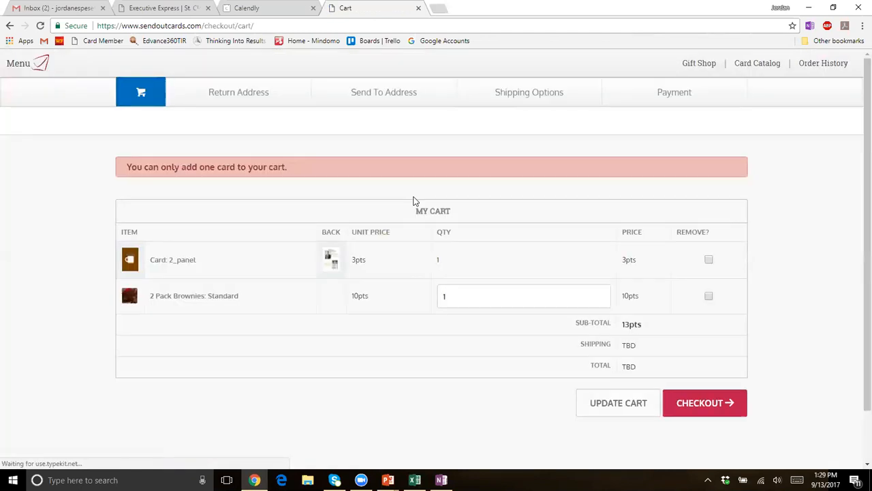
{"action": "left_click", "coordinate": [713, 260]}
{"action": "left_click", "coordinate": [714, 296]}
{"action": "left_click", "coordinate": [630, 412]}
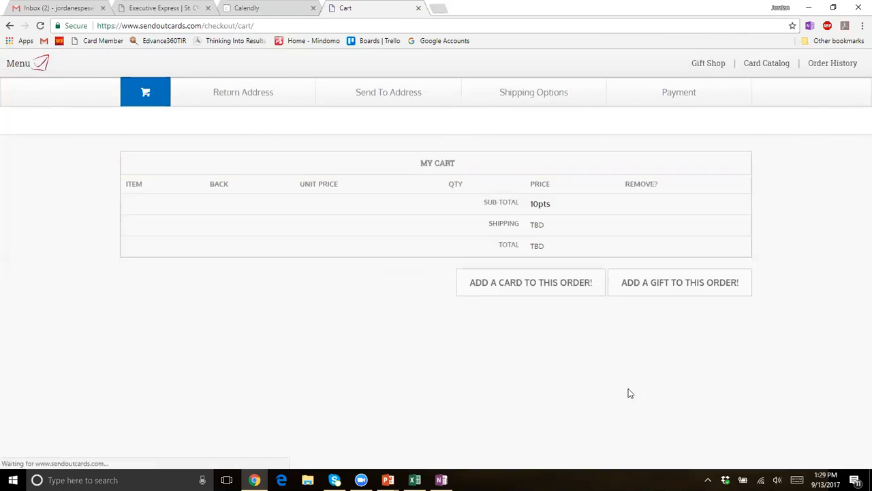
Start a new PicturePlus 2.0 card from the card catalog using the vertical 5" x 7" Greeting Card layout.
{"action": "left_click", "coordinate": [34, 66]}
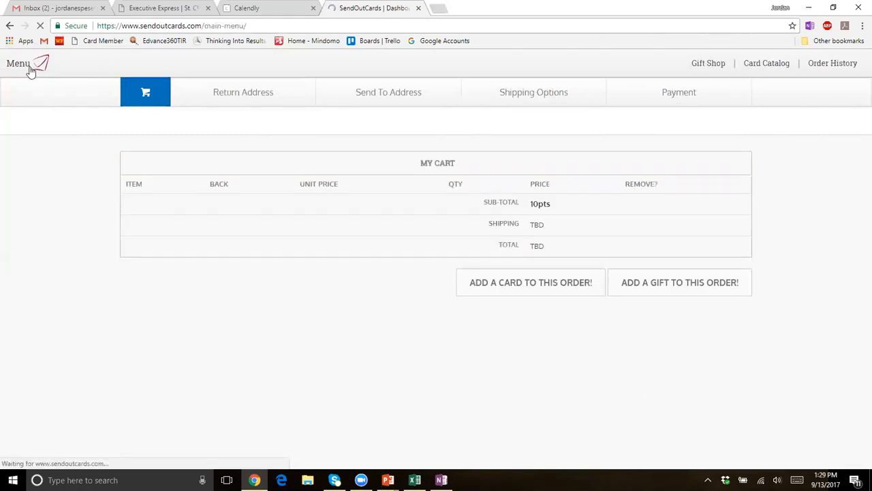
{"action": "left_click", "coordinate": [64, 72]}
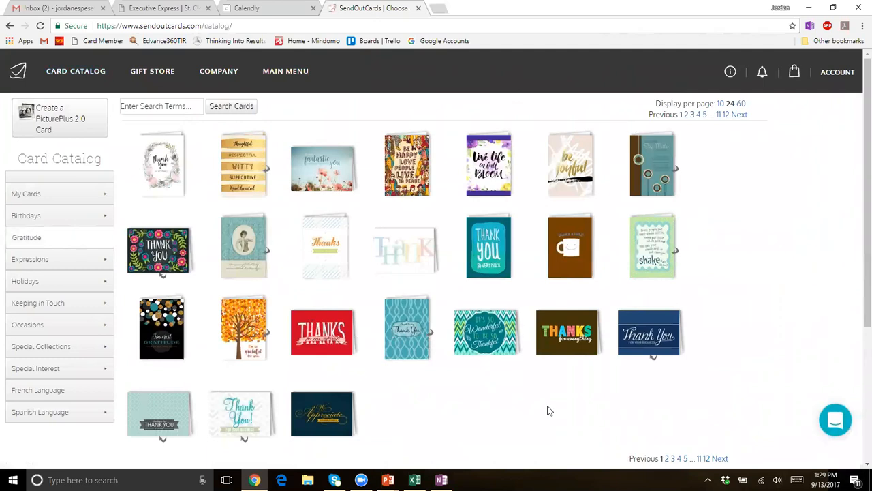
{"action": "left_click", "coordinate": [40, 117]}
{"action": "scroll", "coordinate": [237, 197], "scroll_direction": "down", "scroll_amount": 3}
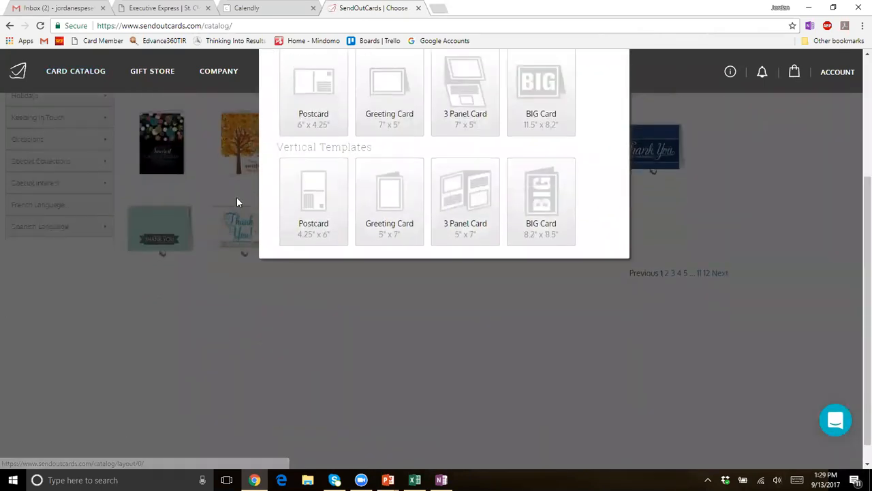
{"action": "scroll", "coordinate": [857, 320], "scroll_direction": "up", "scroll_amount": 2}
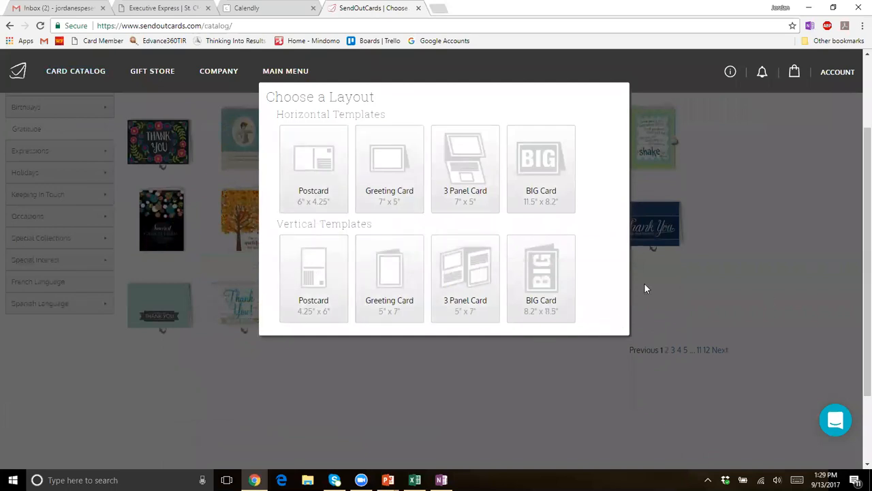
{"action": "left_click", "coordinate": [382, 279]}
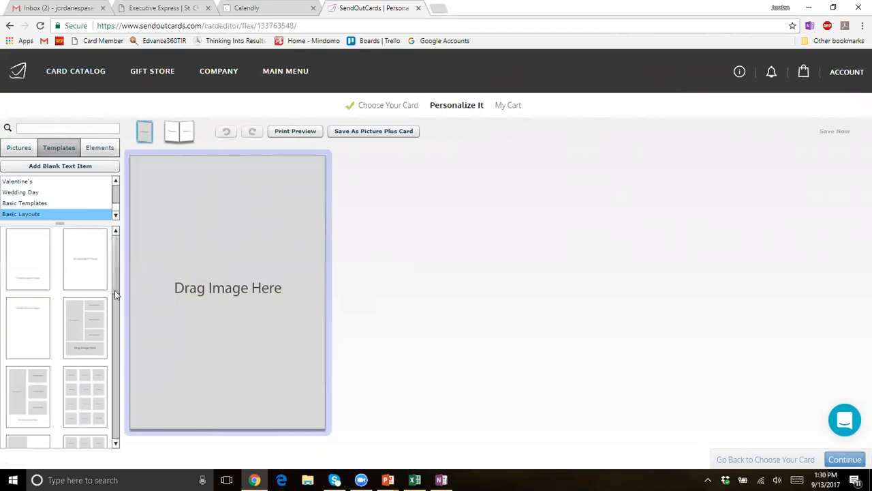
Try the basic layout with two wide images around a message, and the checkered layout with two images and two messages, on the front panel.
{"action": "scroll", "coordinate": [116, 301], "scroll_direction": "down", "scroll_amount": 3}
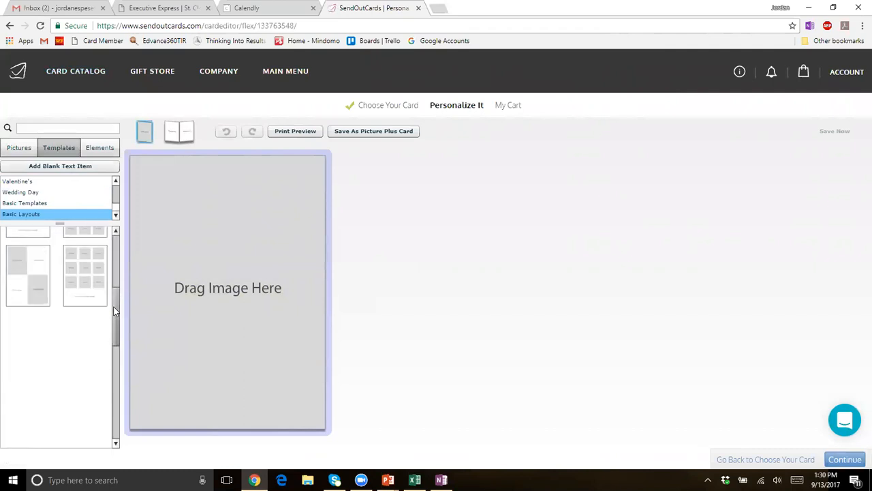
{"action": "left_click", "coordinate": [36, 267]}
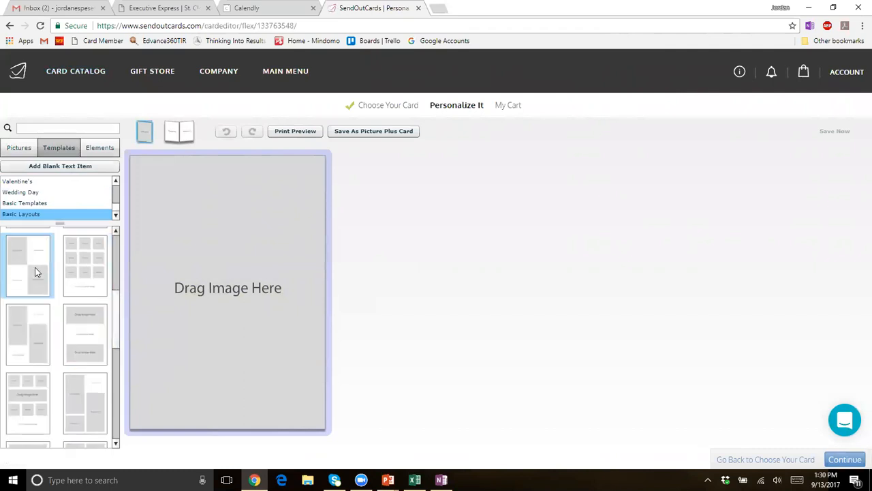
{"action": "left_click", "coordinate": [76, 339]}
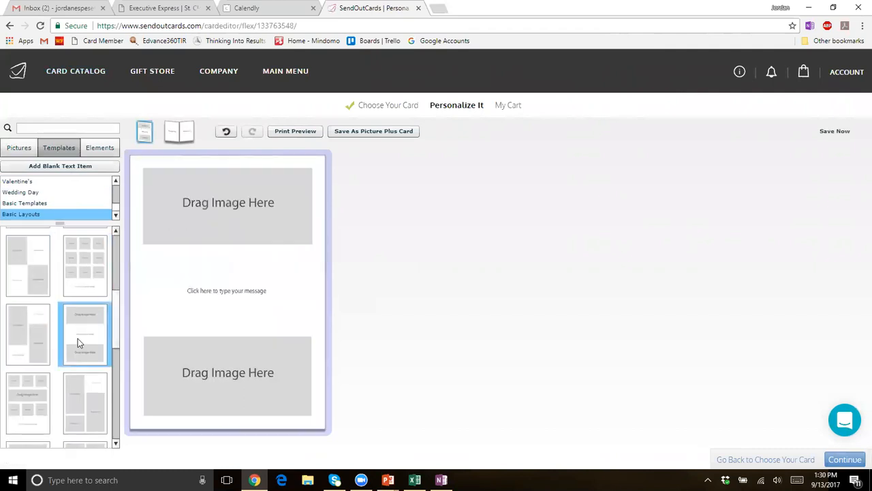
{"action": "left_click", "coordinate": [34, 274]}
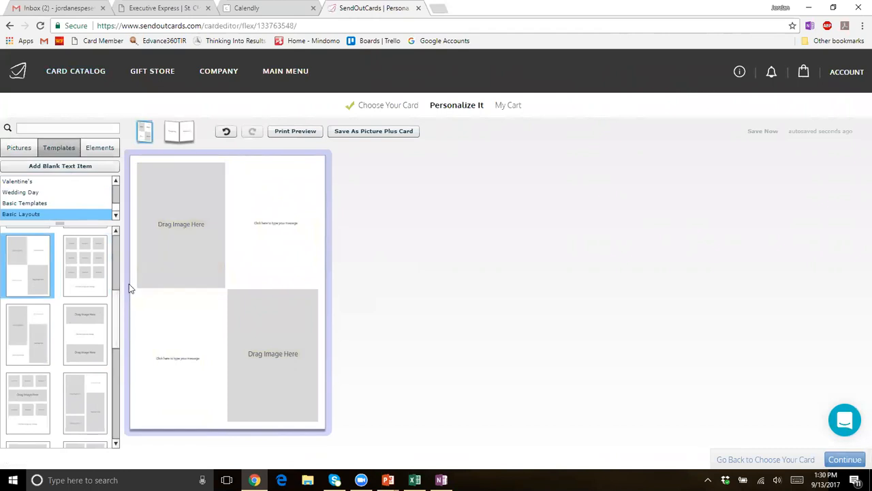
Apply the basic layout with a single message near the bottom of the front panel, and move the message box to the panel's top.
{"action": "left_click_drag", "start_coordinate": [117, 304], "coordinate": [127, 259]}
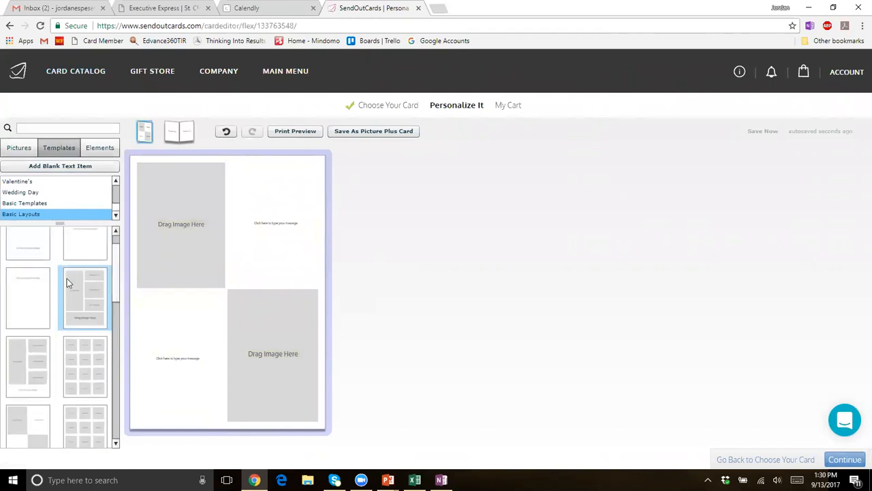
{"action": "scroll", "coordinate": [117, 298], "scroll_direction": "up", "scroll_amount": 1}
{"action": "left_click", "coordinate": [40, 263]}
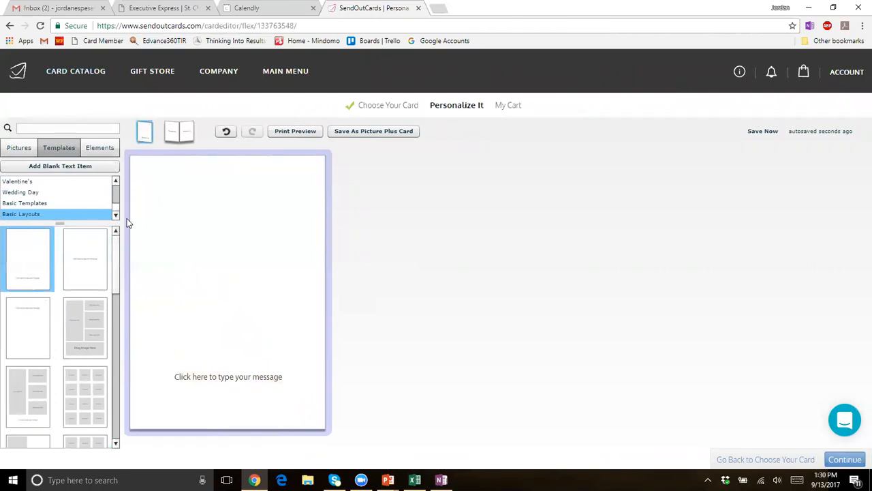
{"action": "left_click", "coordinate": [230, 392]}
{"action": "left_click_drag", "start_coordinate": [257, 338], "coordinate": [256, 169]}
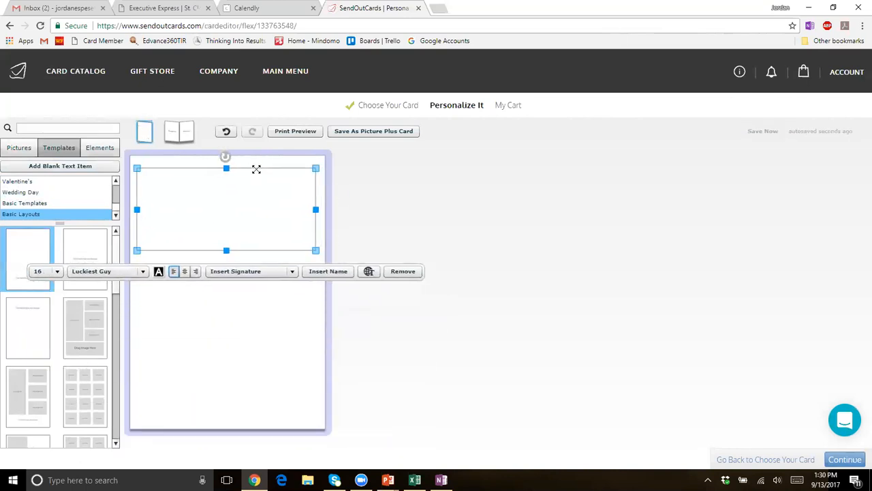
Place the house picture below the message box on the front panel, enlarge it to nearly panel width and tilt it slightly counterclockwise.
{"action": "left_click", "coordinate": [16, 147]}
{"action": "left_click_drag", "start_coordinate": [19, 263], "coordinate": [188, 309]}
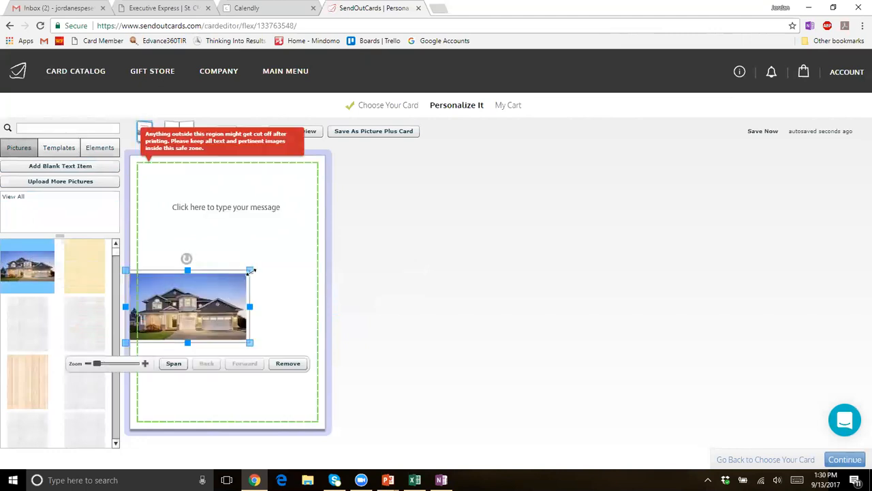
{"action": "left_click_drag", "start_coordinate": [268, 278], "coordinate": [284, 290]}
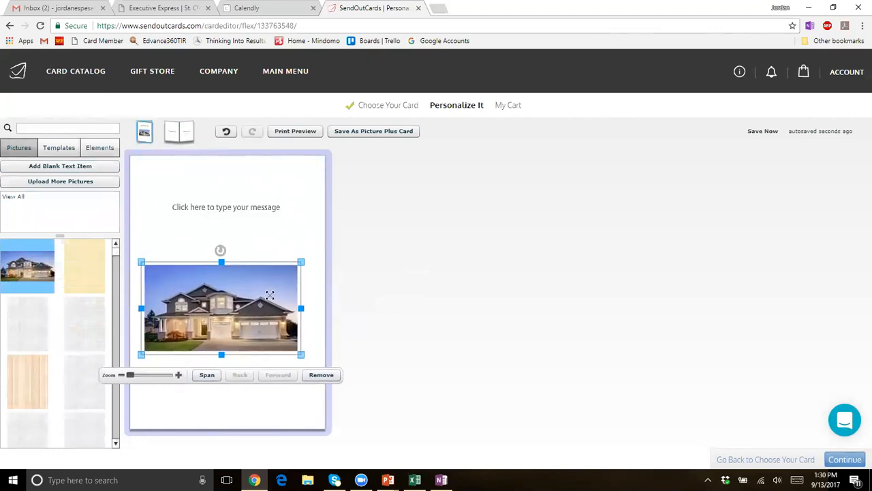
{"action": "left_click_drag", "start_coordinate": [221, 251], "coordinate": [212, 251]}
{"action": "left_click_drag", "start_coordinate": [229, 284], "coordinate": [236, 303]}
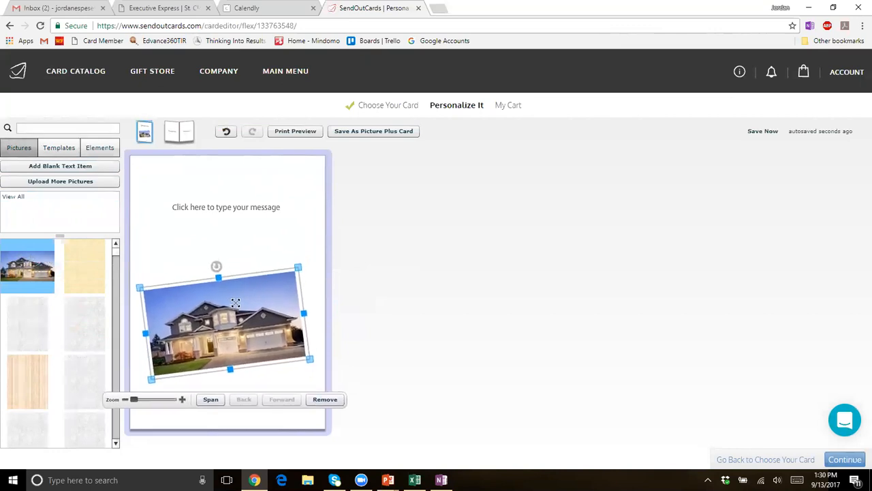
{"action": "left_click", "coordinate": [229, 205]}
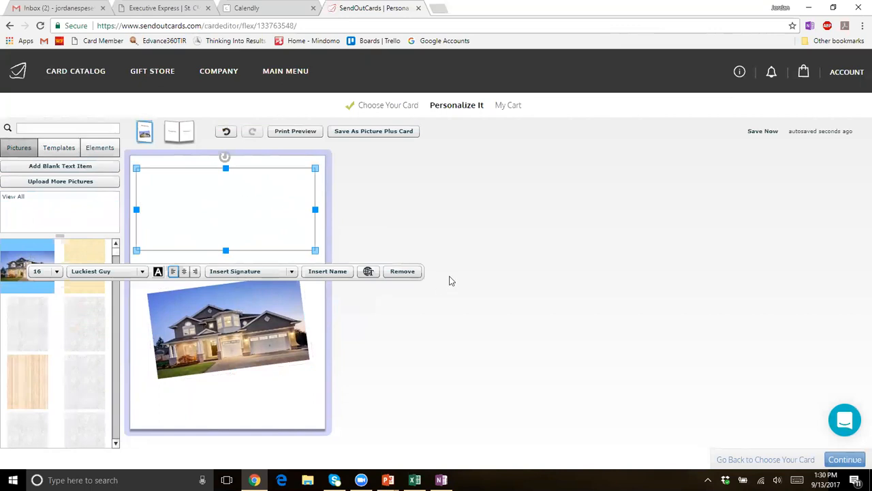
{"action": "left_click", "coordinate": [591, 369]}
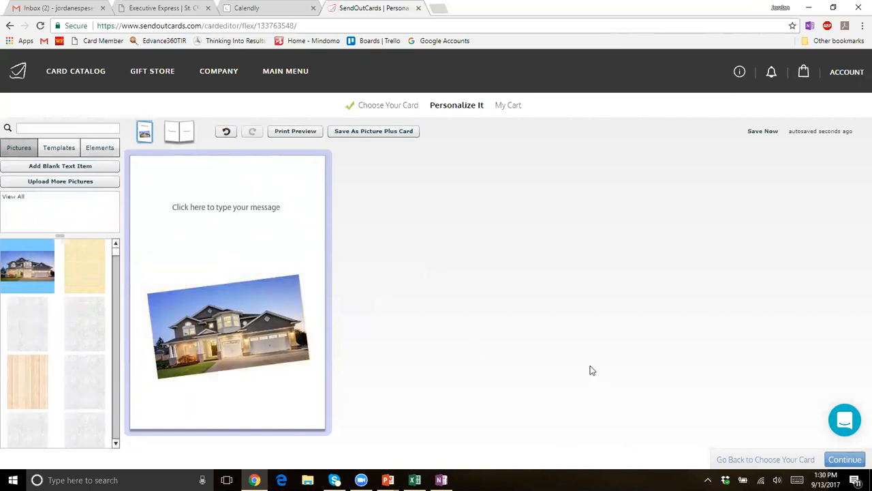
Try the grey stone-textured picture as a background behind the message and house picture, enlarged to cover the whole front panel.
{"action": "left_click", "coordinate": [268, 325]}
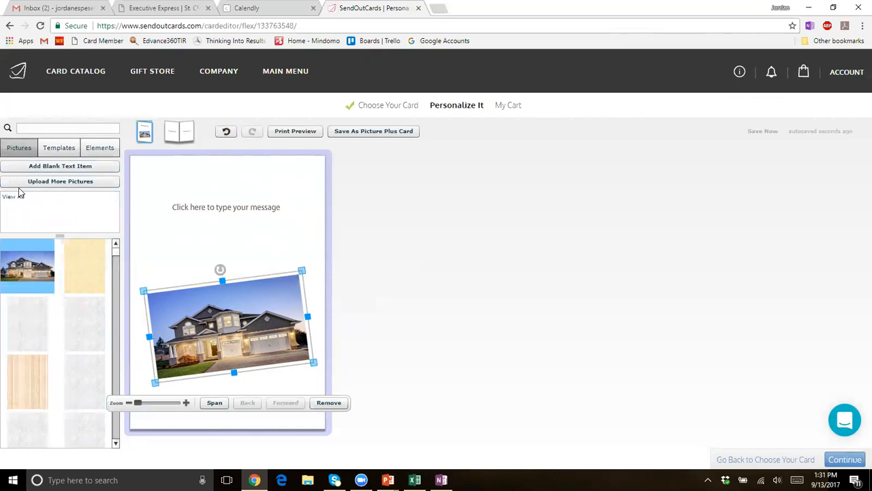
{"action": "left_click_drag", "start_coordinate": [34, 339], "coordinate": [220, 283]}
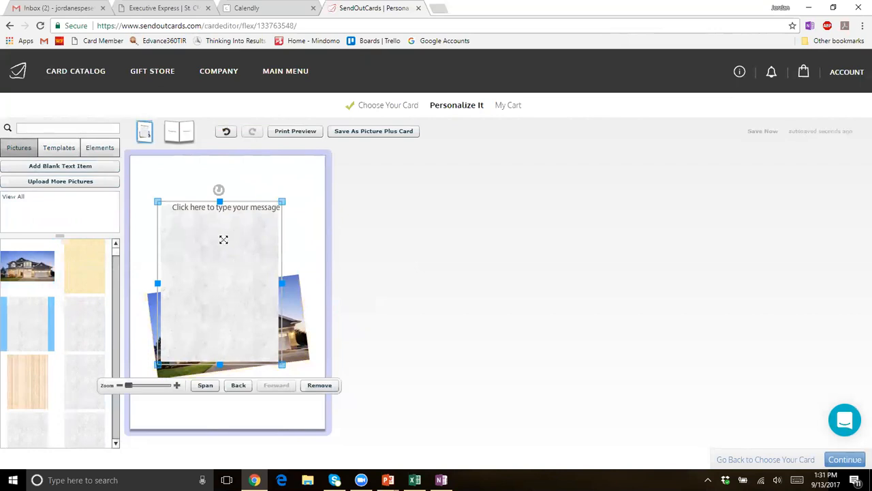
{"action": "left_click", "coordinate": [238, 386]}
{"action": "left_click_drag", "start_coordinate": [209, 265], "coordinate": [175, 207]}
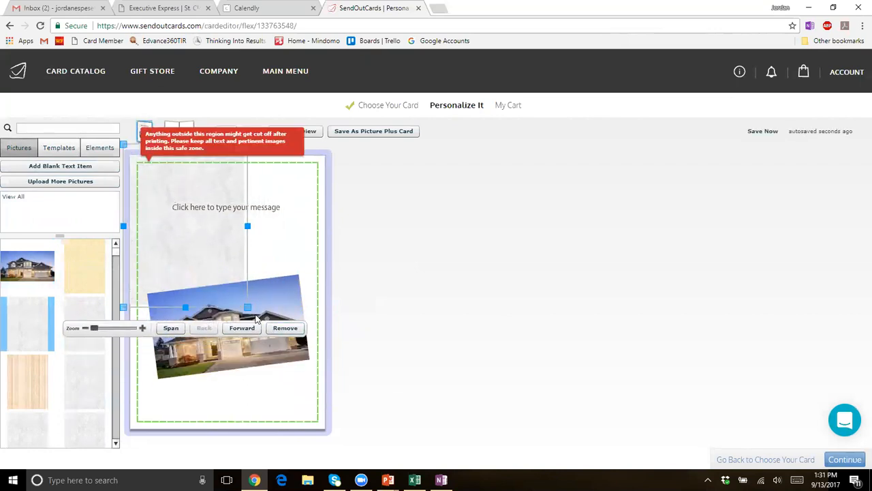
{"action": "left_click_drag", "start_coordinate": [248, 308], "coordinate": [349, 438]}
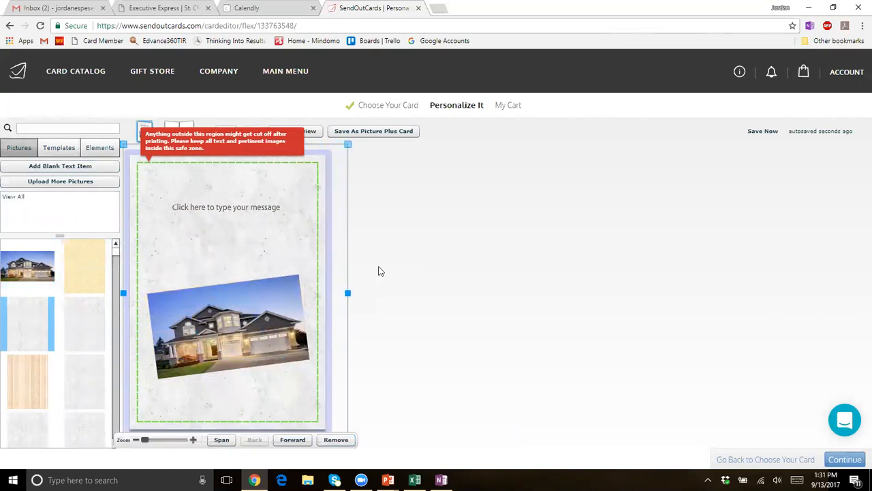
Remove the textured background and the house picture from the front panel.
{"action": "left_click", "coordinate": [336, 440]}
{"action": "left_click", "coordinate": [300, 361]}
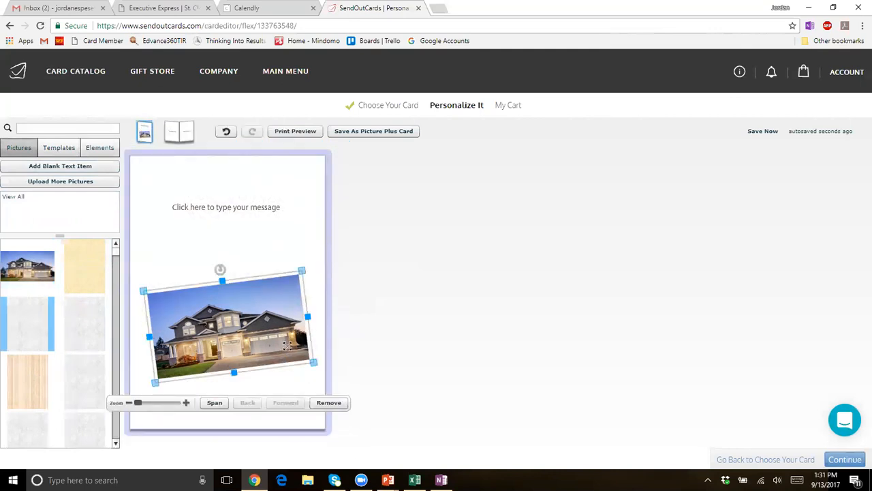
{"action": "left_click", "coordinate": [324, 402]}
Apply the Thanksgiving autumn-leaves template to the front panel and remove its "Count Your Blessings" badge.
{"action": "left_click", "coordinate": [50, 142]}
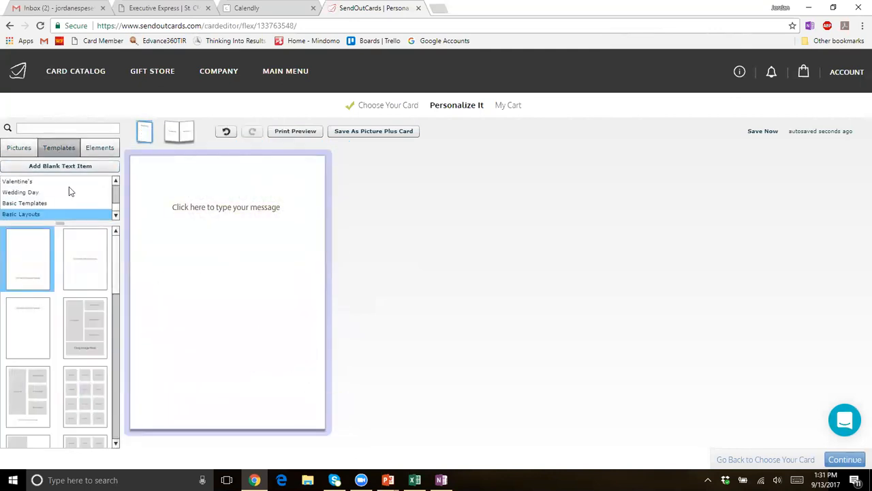
{"action": "left_click_drag", "start_coordinate": [60, 225], "coordinate": [59, 300]}
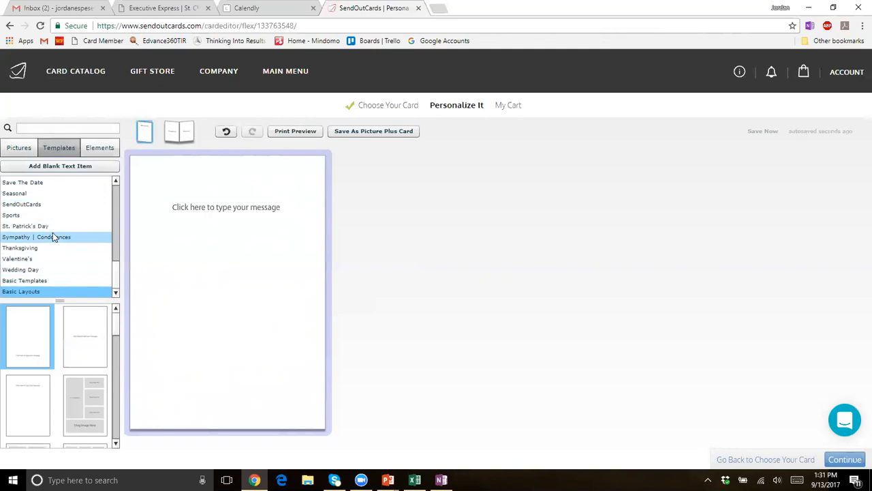
{"action": "left_click", "coordinate": [47, 249]}
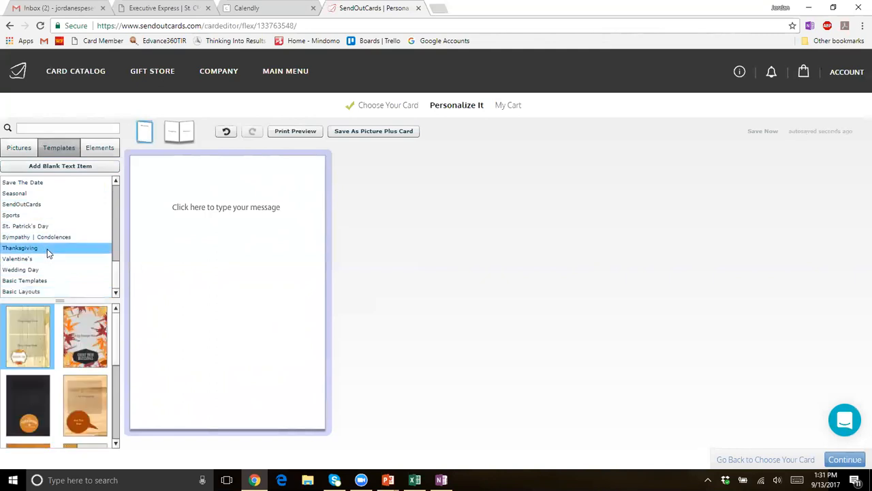
{"action": "scroll", "coordinate": [115, 322], "scroll_direction": "down", "scroll_amount": 1}
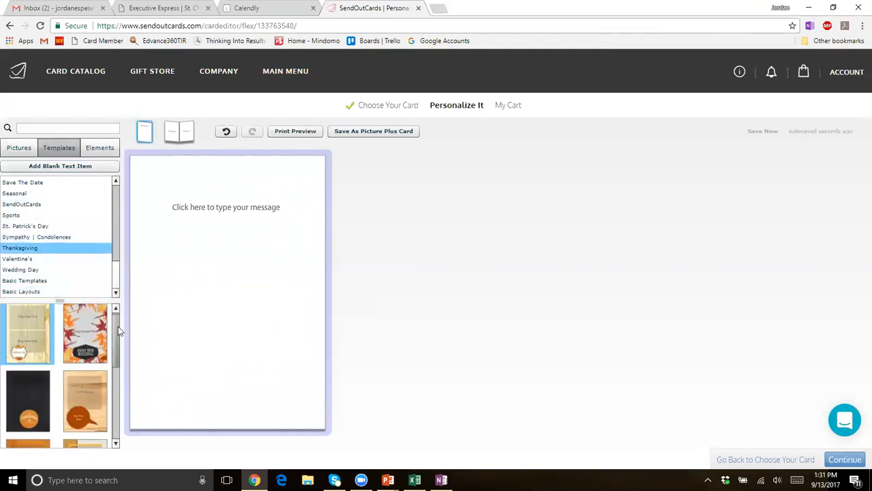
{"action": "scroll", "coordinate": [120, 324], "scroll_direction": "up", "scroll_amount": 1}
{"action": "left_click", "coordinate": [80, 335]}
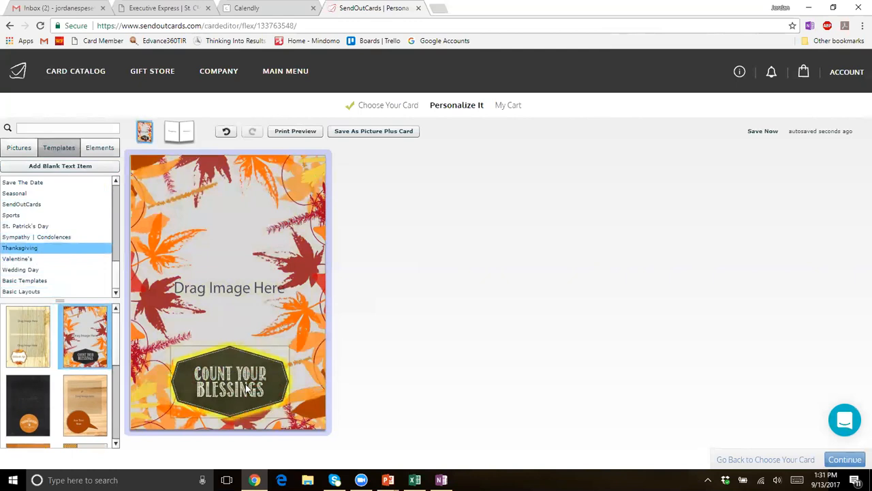
{"action": "left_click", "coordinate": [225, 377]}
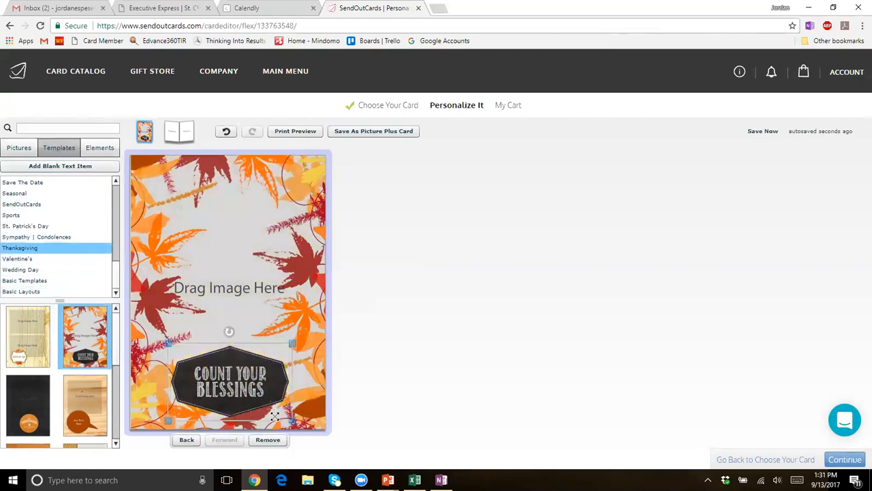
{"action": "left_click", "coordinate": [268, 440]}
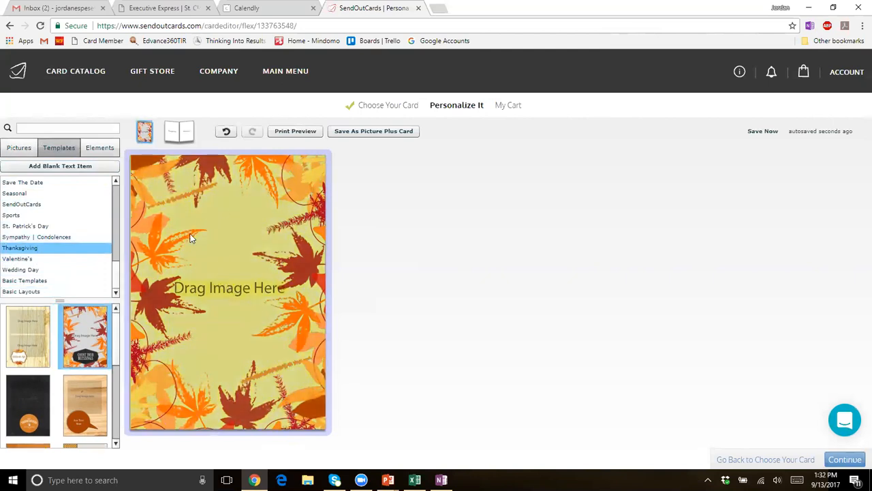
Add a blank text box to the upper part of the front panel, shorten it to about half its height and widen it slightly.
{"action": "left_click", "coordinate": [60, 165]}
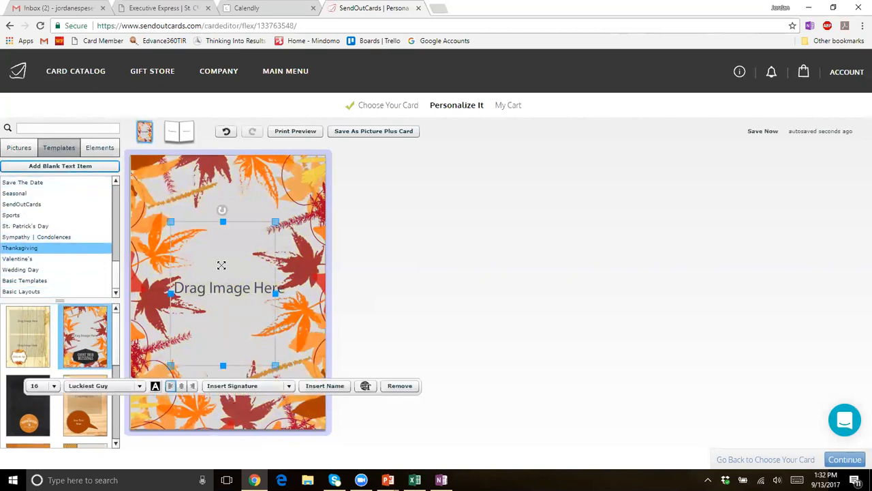
{"action": "left_click_drag", "start_coordinate": [221, 265], "coordinate": [222, 229]}
{"action": "left_click_drag", "start_coordinate": [222, 330], "coordinate": [242, 261]}
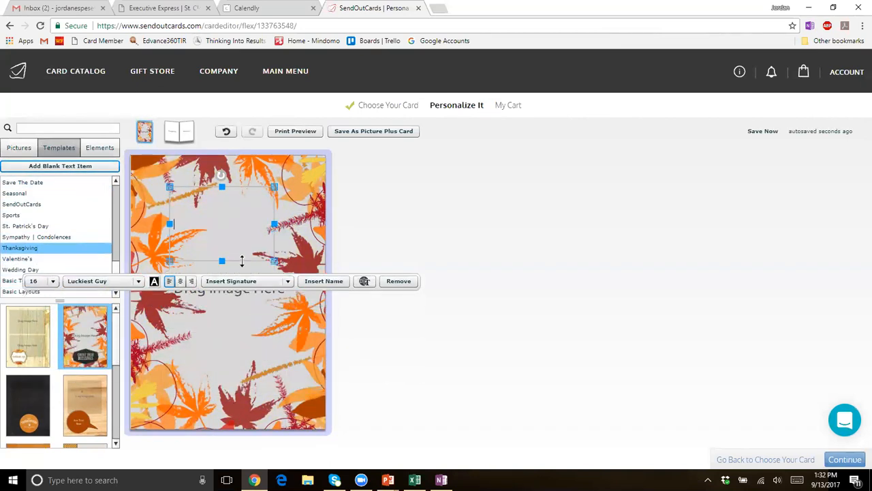
{"action": "left_click_drag", "start_coordinate": [275, 223], "coordinate": [280, 223]}
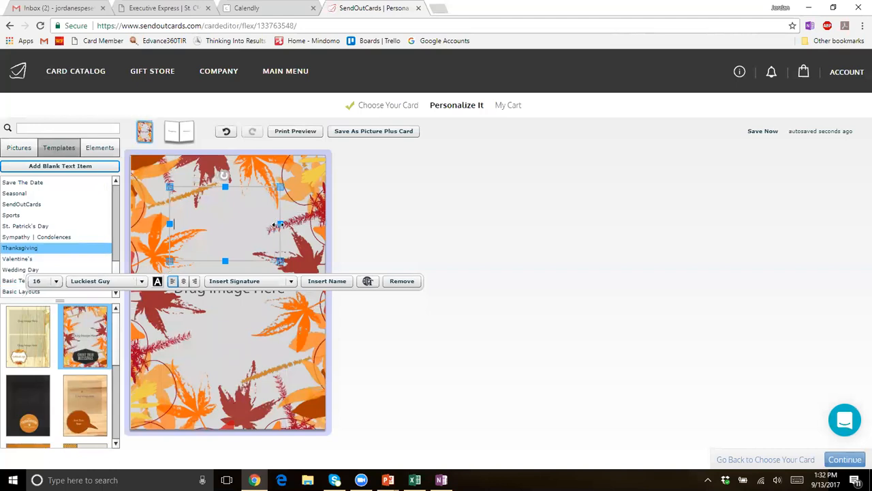
Place the gold "Rejoice" element above the message on the card's inside left panel.
{"action": "left_click", "coordinate": [180, 133]}
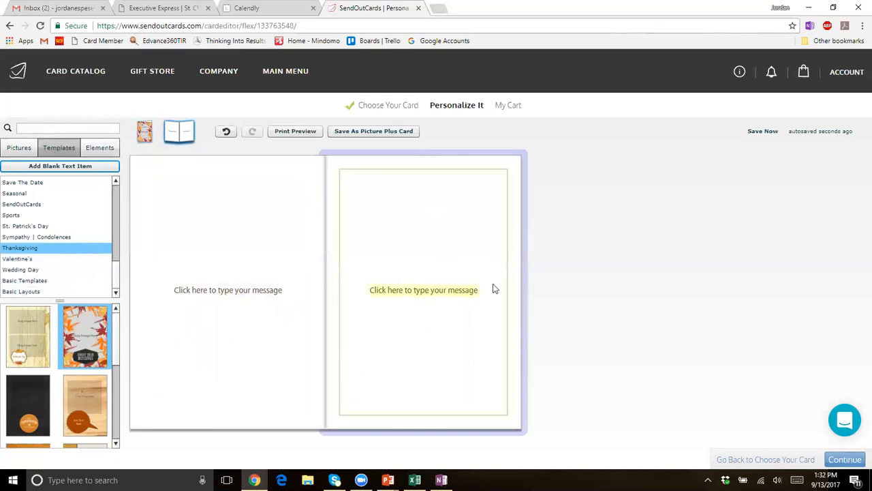
{"action": "left_click", "coordinate": [101, 148]}
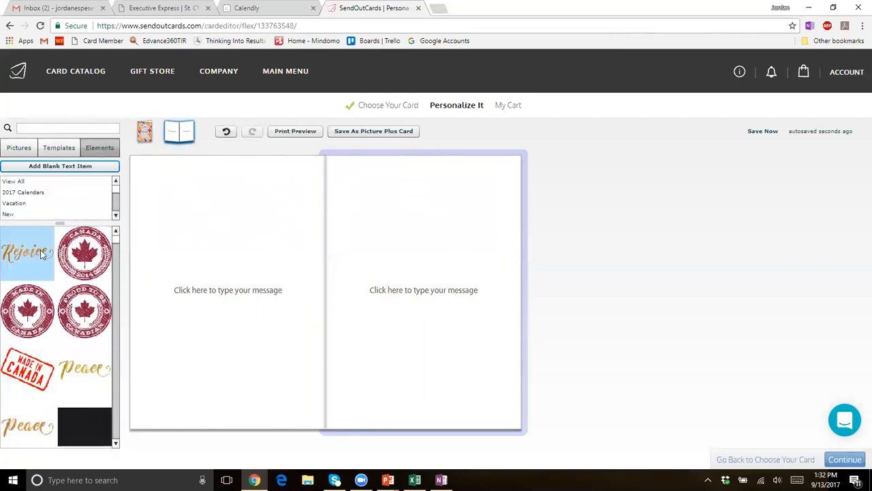
{"action": "left_click_drag", "start_coordinate": [22, 263], "coordinate": [195, 202]}
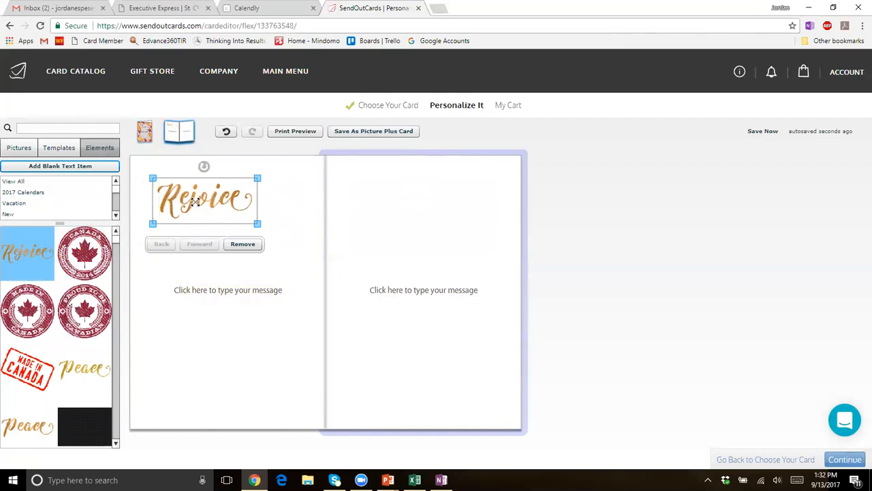
Place the Realty element with two green house key tags above the message on the inside right panel.
{"action": "left_click_drag", "start_coordinate": [62, 224], "coordinate": [61, 304]}
{"action": "left_click_drag", "start_coordinate": [116, 195], "coordinate": [114, 259]}
{"action": "scroll", "coordinate": [110, 266], "scroll_direction": "down", "scroll_amount": 3}
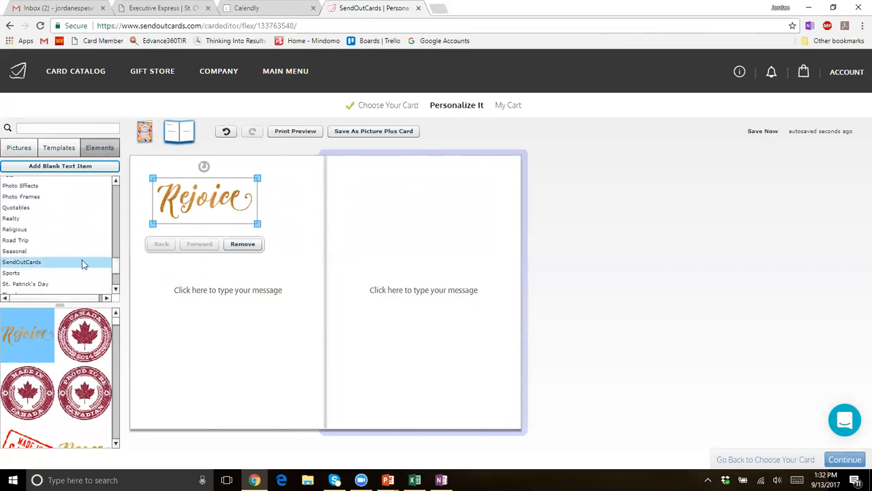
{"action": "left_click", "coordinate": [39, 219]}
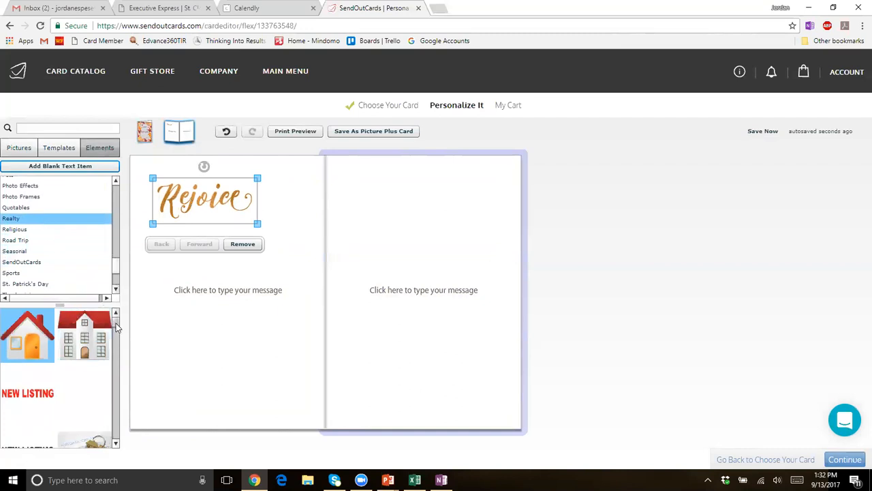
{"action": "scroll", "coordinate": [116, 330], "scroll_direction": "down", "scroll_amount": 2}
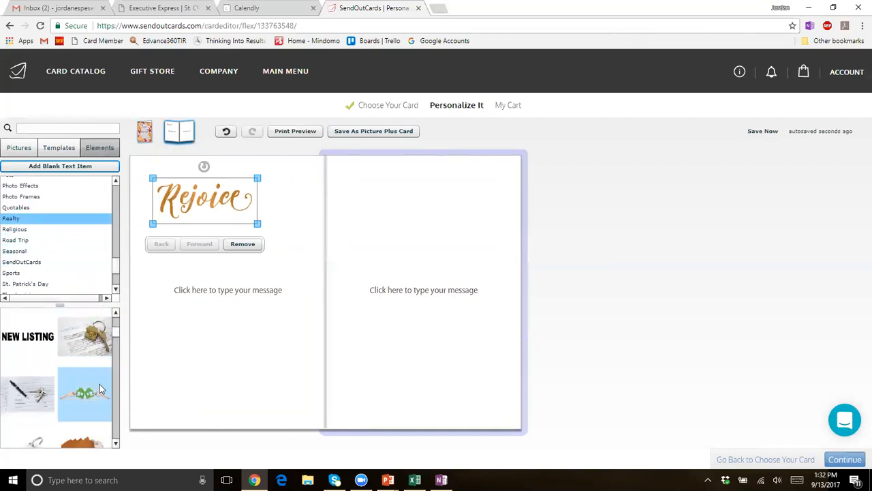
{"action": "left_click_drag", "start_coordinate": [90, 393], "coordinate": [427, 202]}
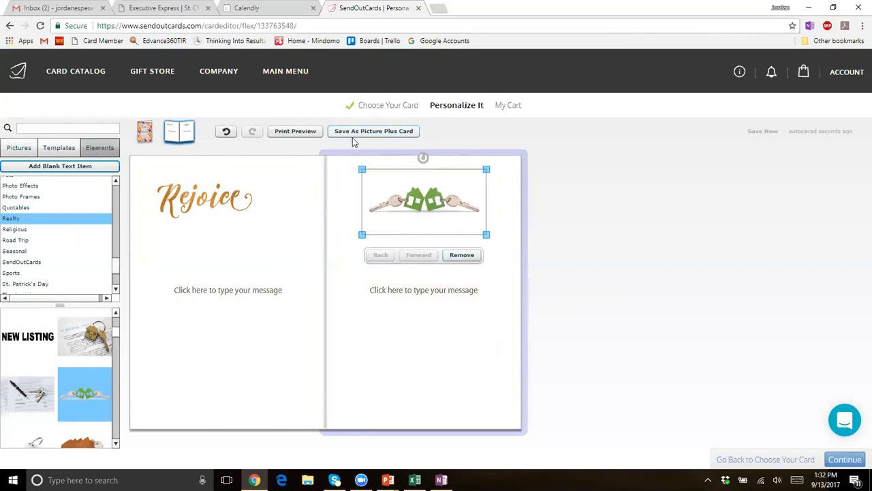
Save the design as a Picture Plus card and open the Picture Plus Cards under My Cards in the card catalog.
{"action": "left_click", "coordinate": [404, 131]}
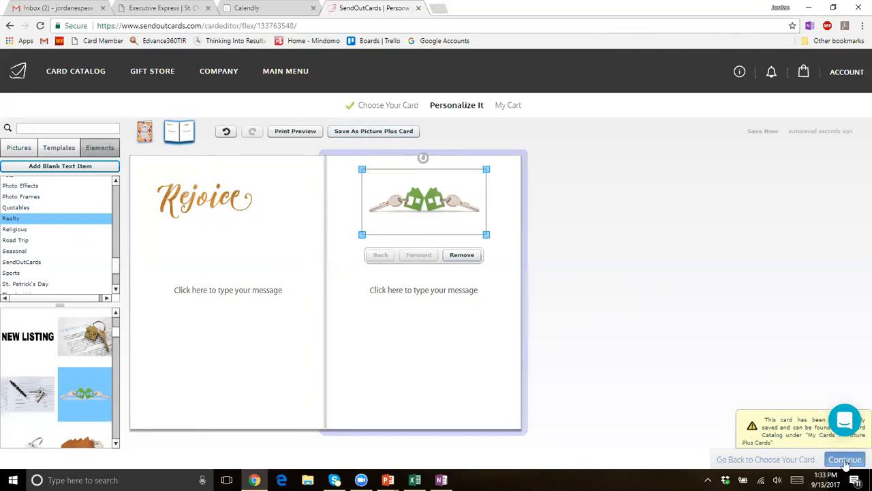
{"action": "left_click", "coordinate": [54, 75]}
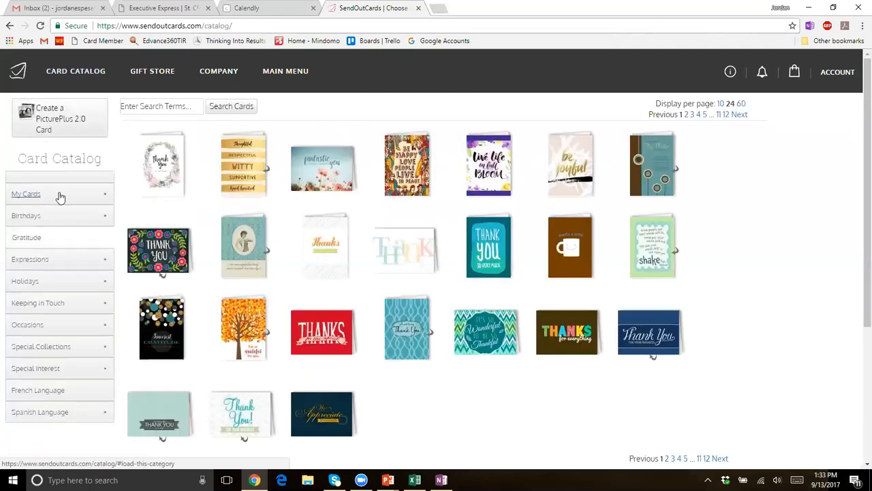
{"action": "left_click", "coordinate": [58, 195]}
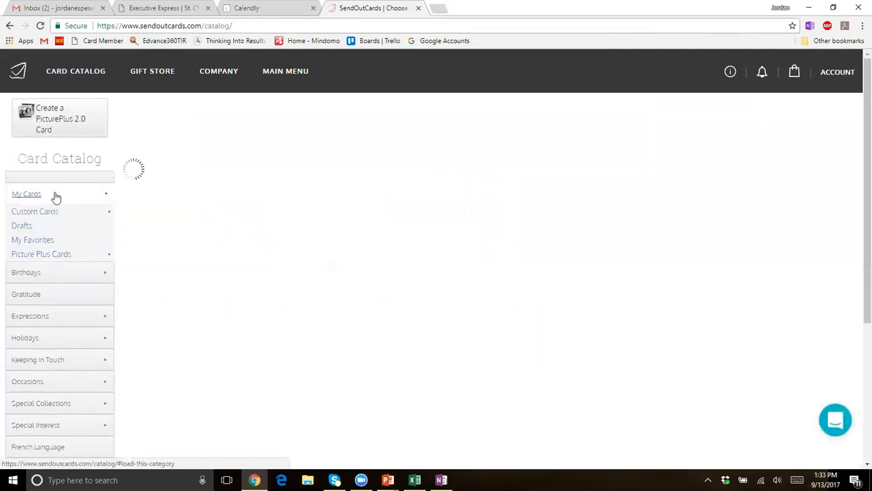
{"action": "left_click", "coordinate": [50, 256]}
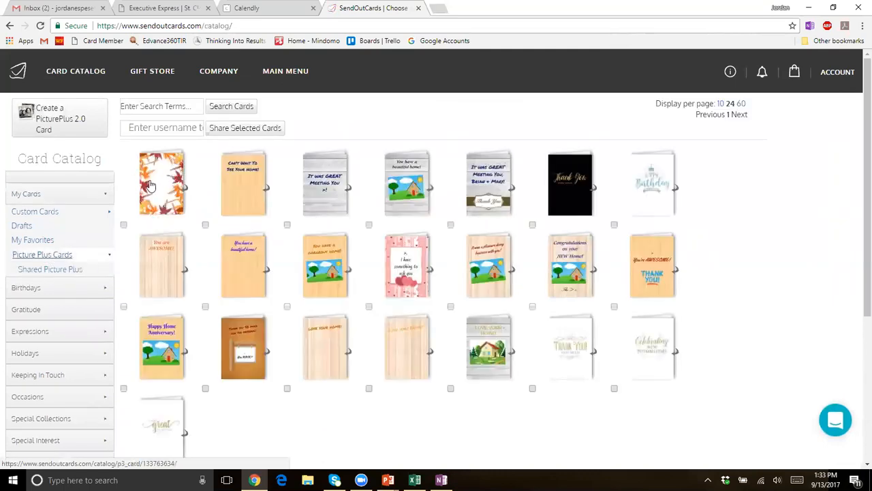
Delete the saved autumn-leaves card from the Picture Plus Cards and confirm the deletion.
{"action": "left_click", "coordinate": [154, 180]}
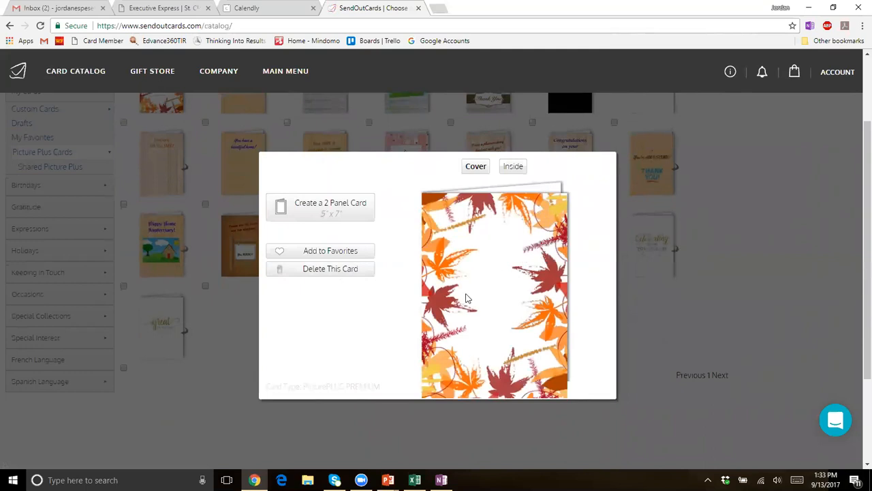
{"action": "left_click", "coordinate": [356, 273]}
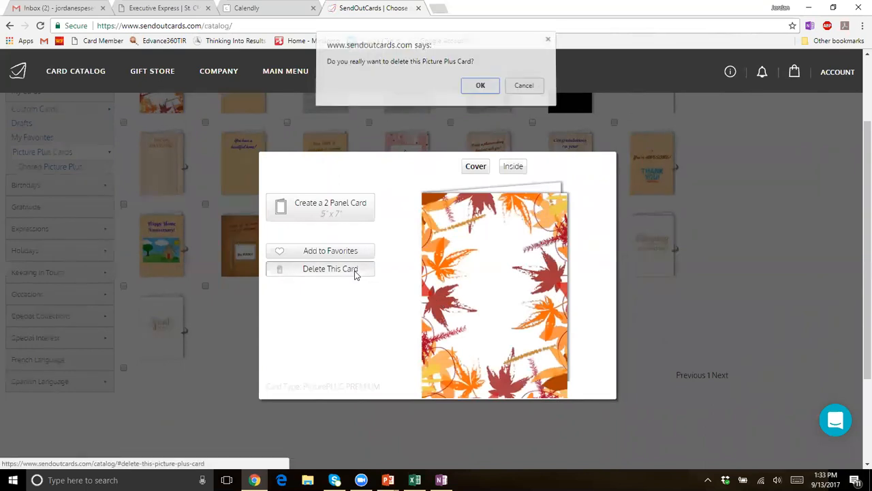
{"action": "left_click", "coordinate": [477, 88]}
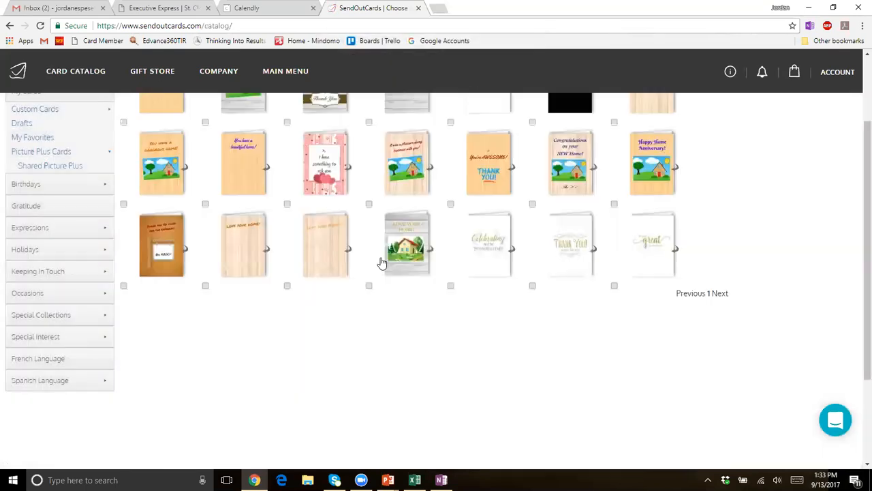
{"action": "scroll", "coordinate": [361, 325], "scroll_direction": "up", "scroll_amount": 2}
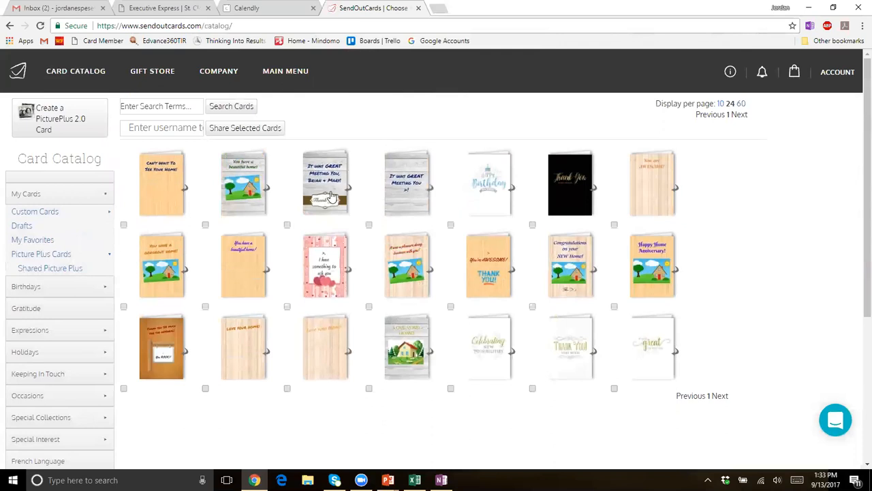
Create a 5" x 7" 2 panel card from the saved "You have a beautiful home!" card in Picture Plus Cards.
{"action": "left_click", "coordinate": [58, 196]}
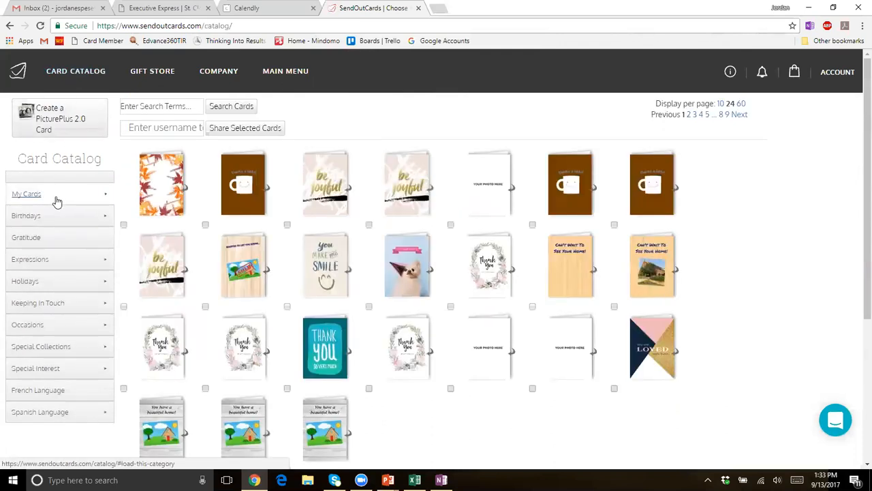
{"action": "left_click", "coordinate": [57, 197]}
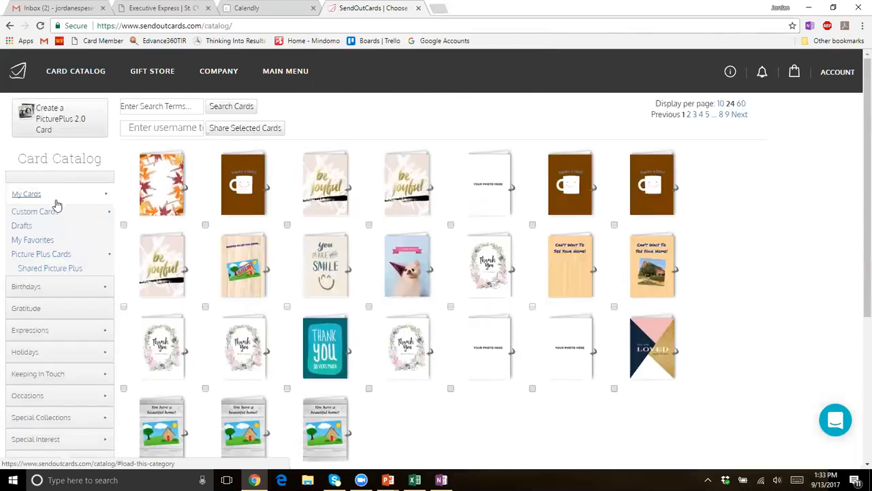
{"action": "left_click", "coordinate": [42, 255]}
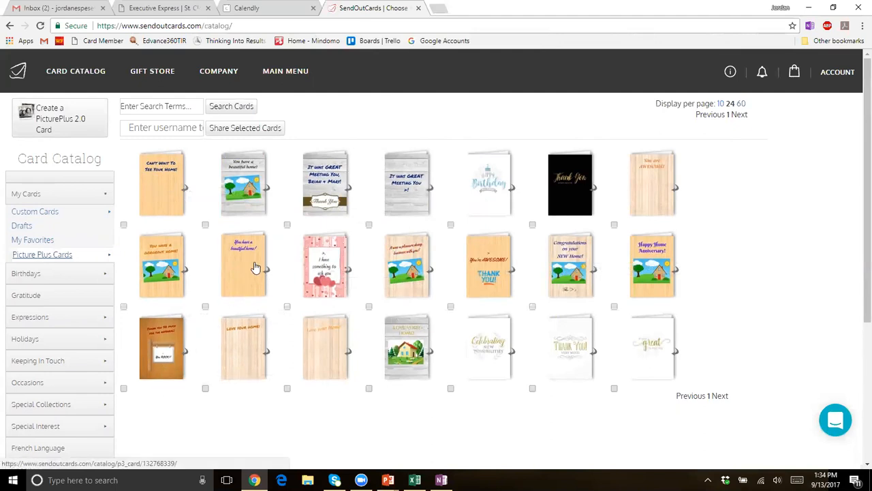
{"action": "left_click", "coordinate": [247, 171]}
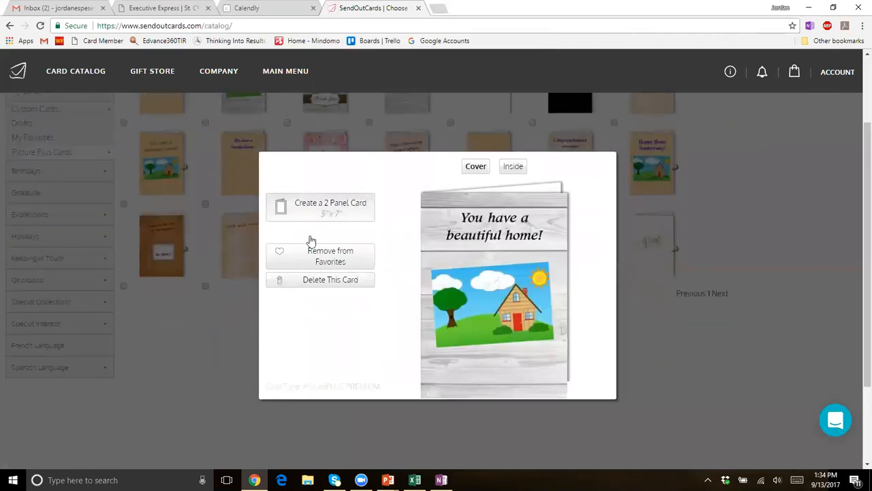
{"action": "left_click", "coordinate": [356, 221]}
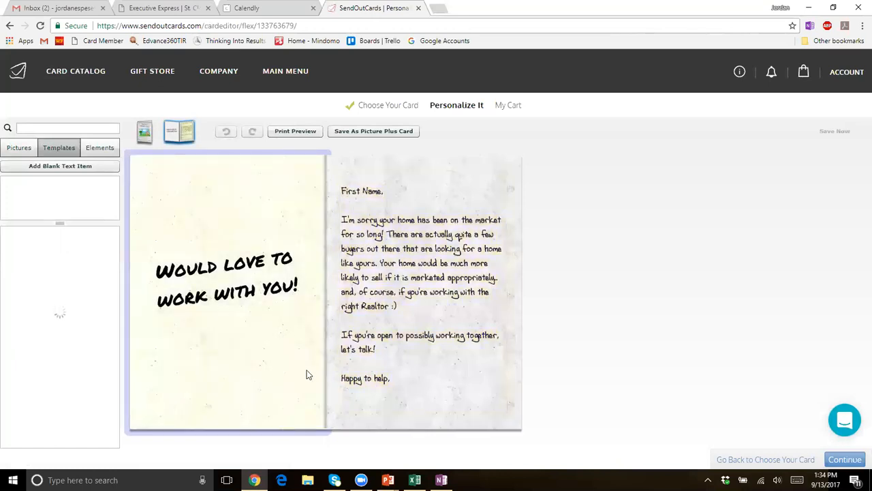
Examine the text items on both inside panels, including the end of the "Happy to help," message.
{"action": "left_click", "coordinate": [265, 264]}
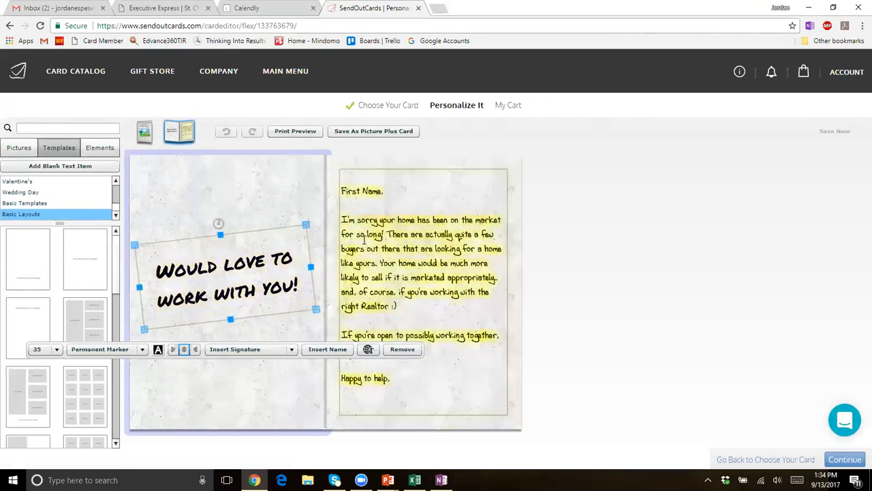
{"action": "left_click", "coordinate": [402, 295]}
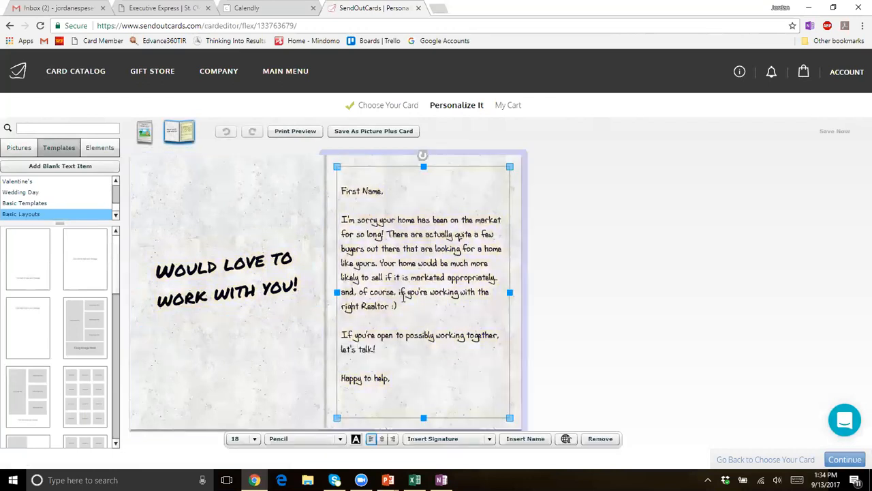
{"action": "left_click", "coordinate": [400, 379]}
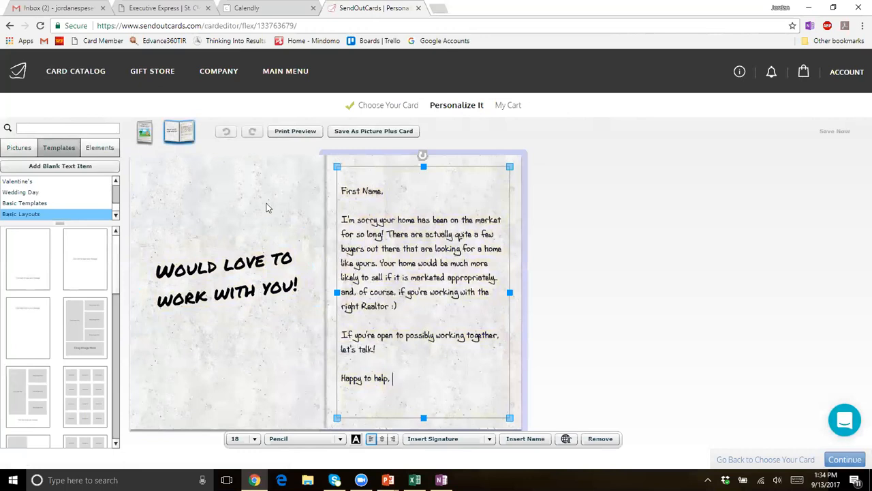
Replace the cartoon house picture on the card front with the real house photo, enlarged and centered below the "You have a beautiful home!" heading.
{"action": "left_click", "coordinate": [143, 133]}
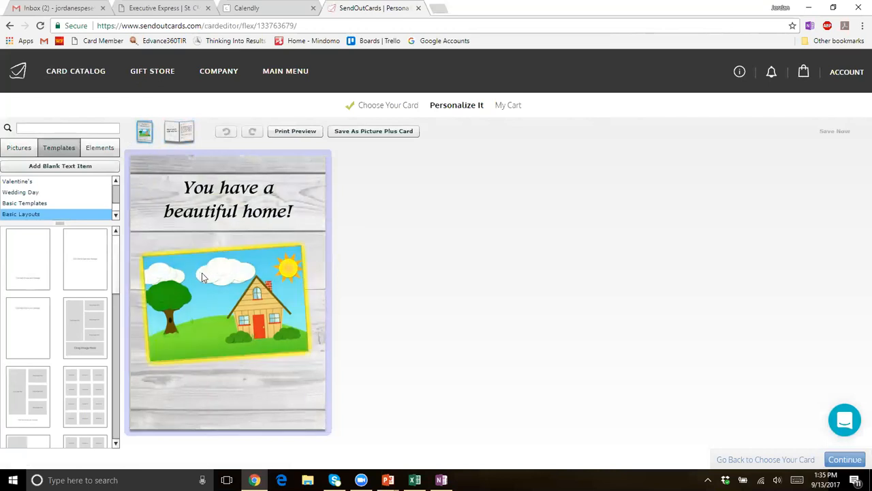
{"action": "left_click", "coordinate": [237, 321]}
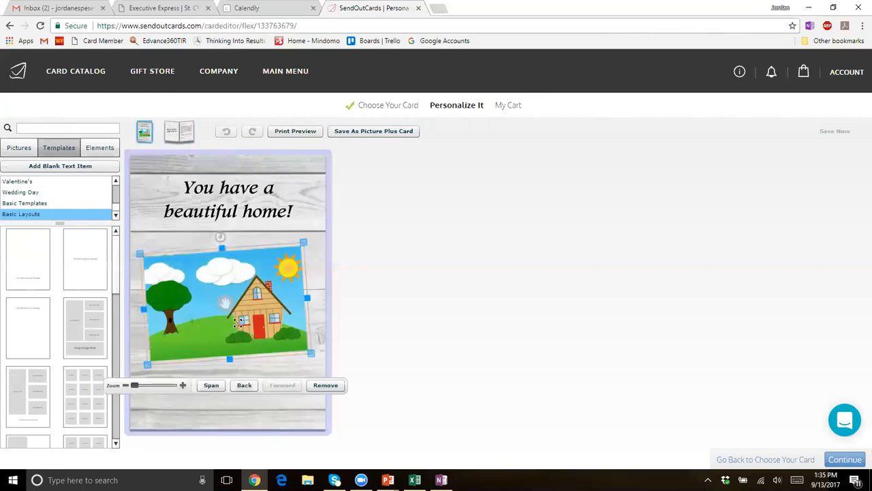
{"action": "left_click", "coordinate": [325, 386]}
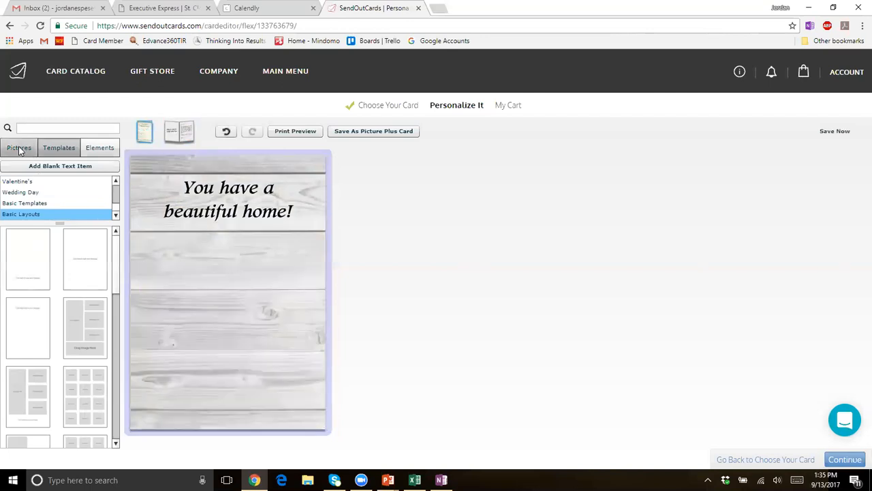
{"action": "left_click", "coordinate": [22, 149]}
{"action": "left_click_drag", "start_coordinate": [22, 270], "coordinate": [204, 277]}
{"action": "left_click_drag", "start_coordinate": [265, 314], "coordinate": [299, 337]}
{"action": "left_click_drag", "start_coordinate": [229, 288], "coordinate": [235, 292]}
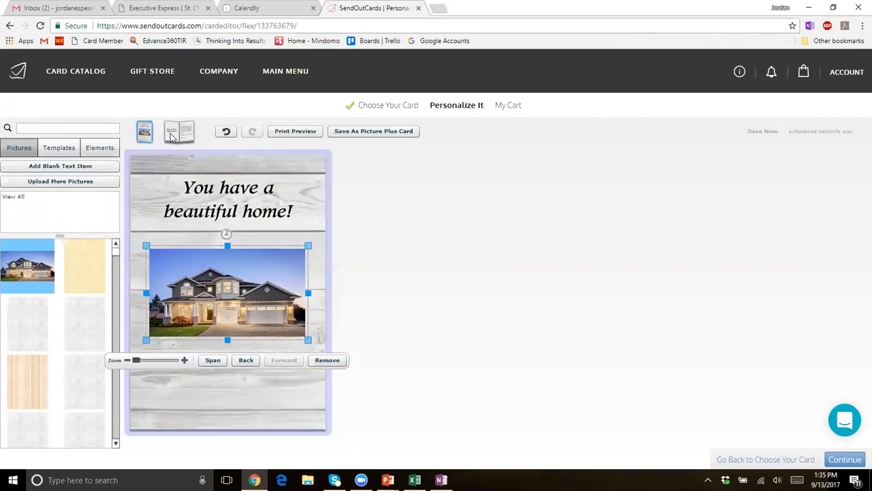
Review the card's inside panels and return to the card catalog.
{"action": "left_click", "coordinate": [172, 137]}
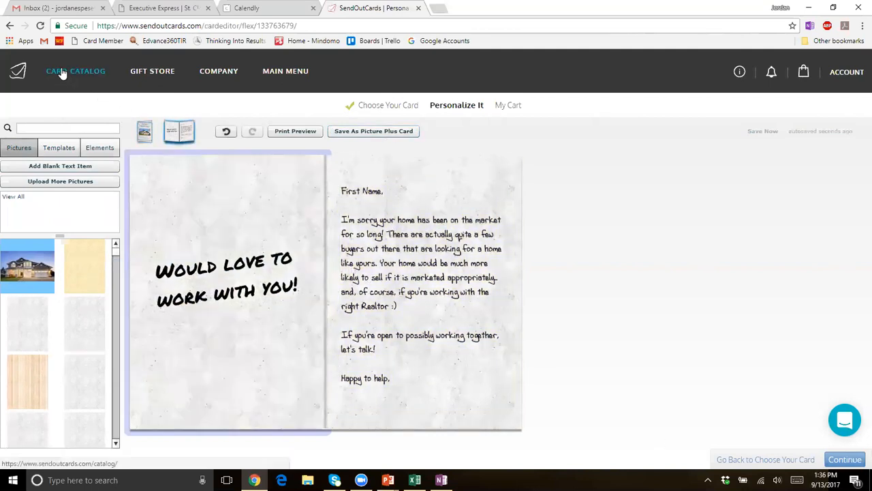
{"action": "left_click", "coordinate": [60, 71]}
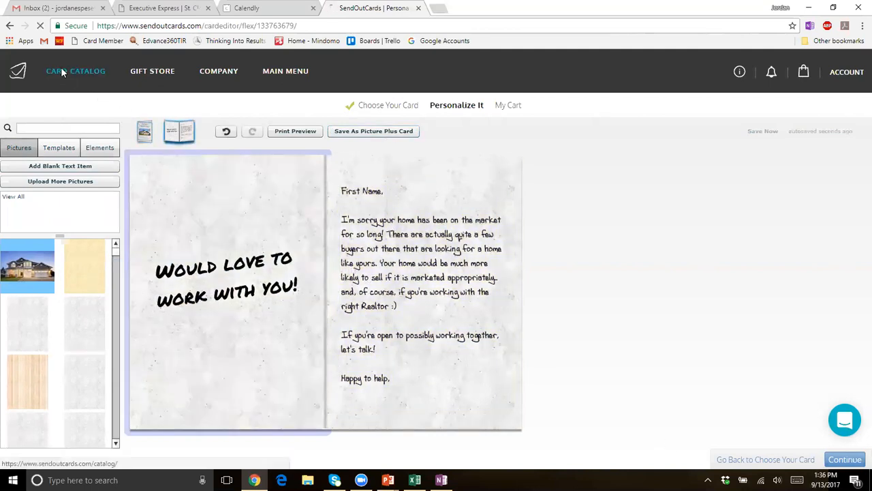